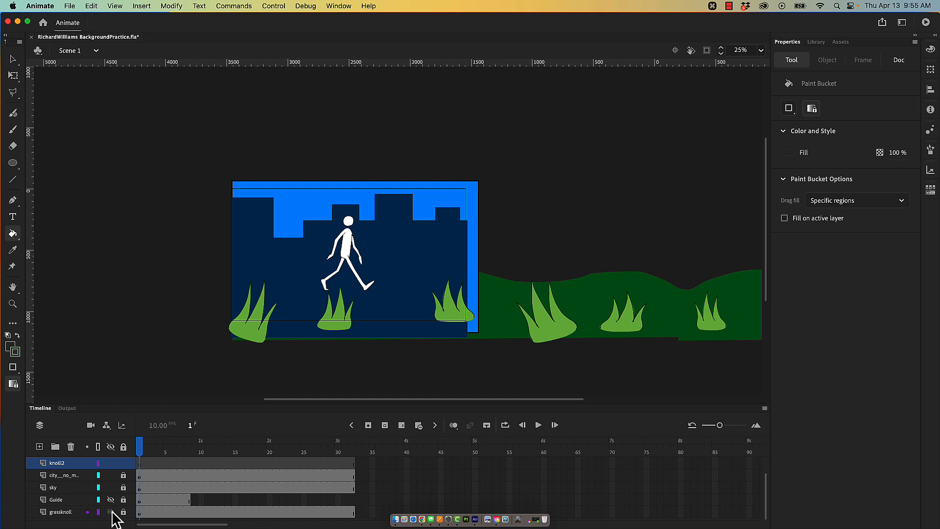
Hide the grassknoll layer and draw a wavy hilltop curve on the knoll2 layer with the Pen tool, running across and past the stage
{"action": "left_click", "coordinate": [111, 511]}
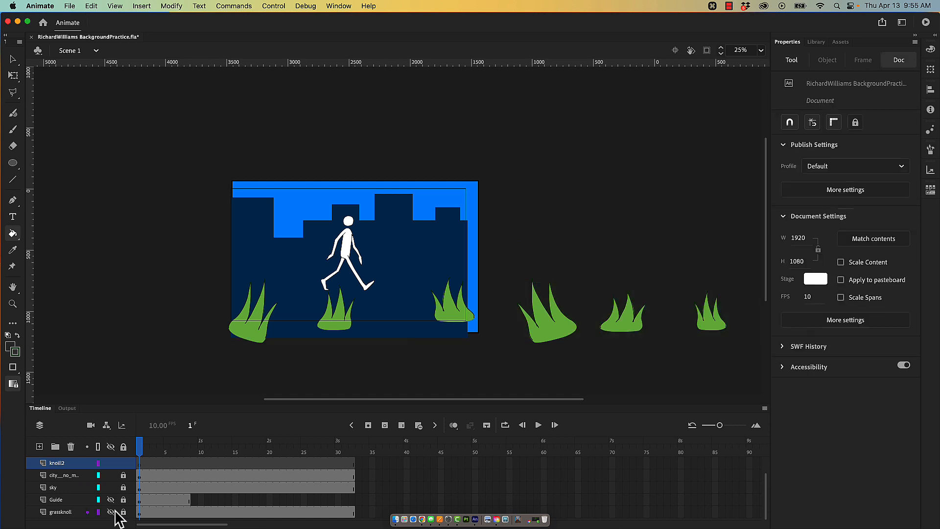
{"action": "left_click", "coordinate": [13, 200]}
{"action": "key", "text": "super+equal"}
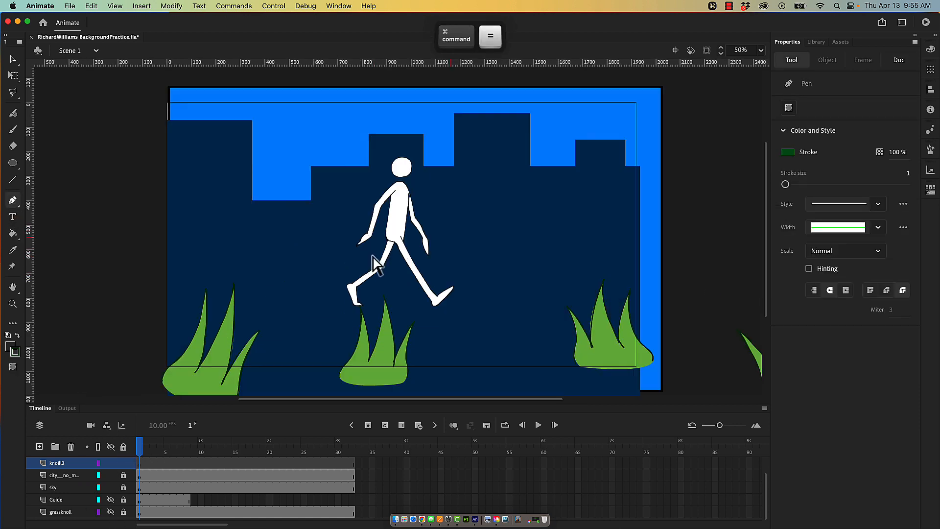
{"action": "key", "text": "super+minus"}
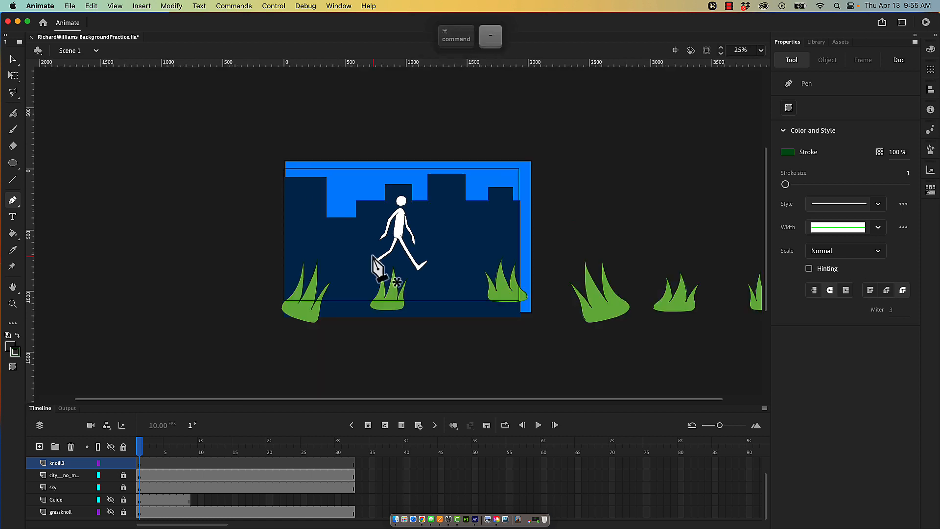
{"action": "left_click_drag", "start_coordinate": [508, 345], "coordinate": [455, 354]}
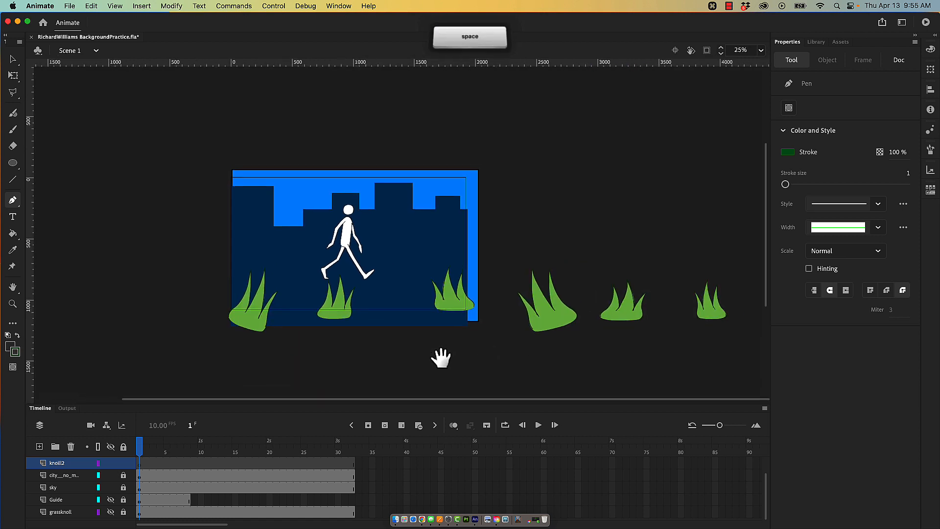
{"action": "left_click", "coordinate": [223, 270]}
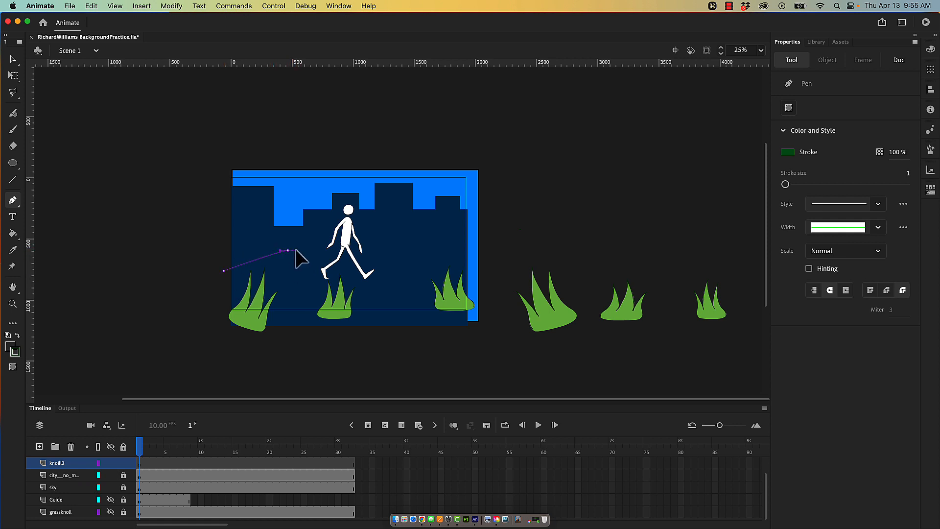
{"action": "left_click_drag", "start_coordinate": [288, 250], "coordinate": [311, 254]}
{"action": "left_click_drag", "start_coordinate": [379, 288], "coordinate": [398, 284]}
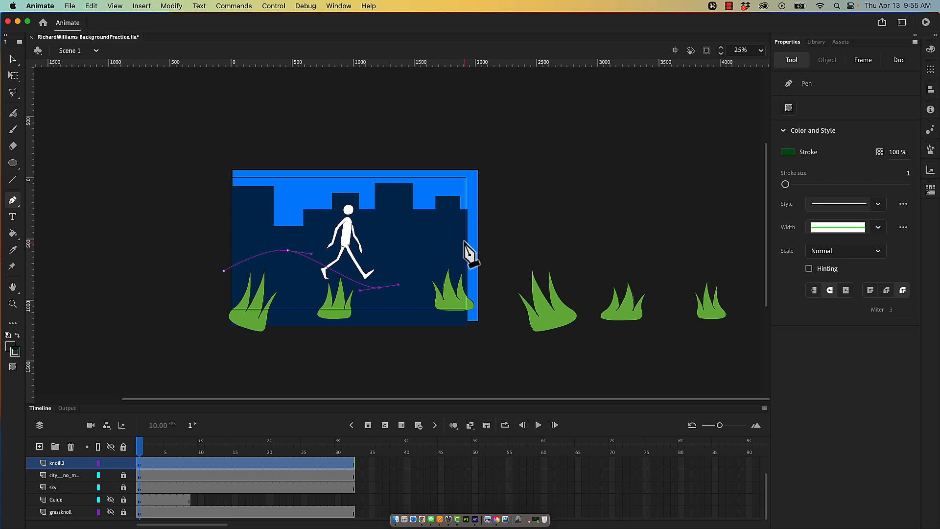
{"action": "left_click_drag", "start_coordinate": [464, 241], "coordinate": [494, 237]}
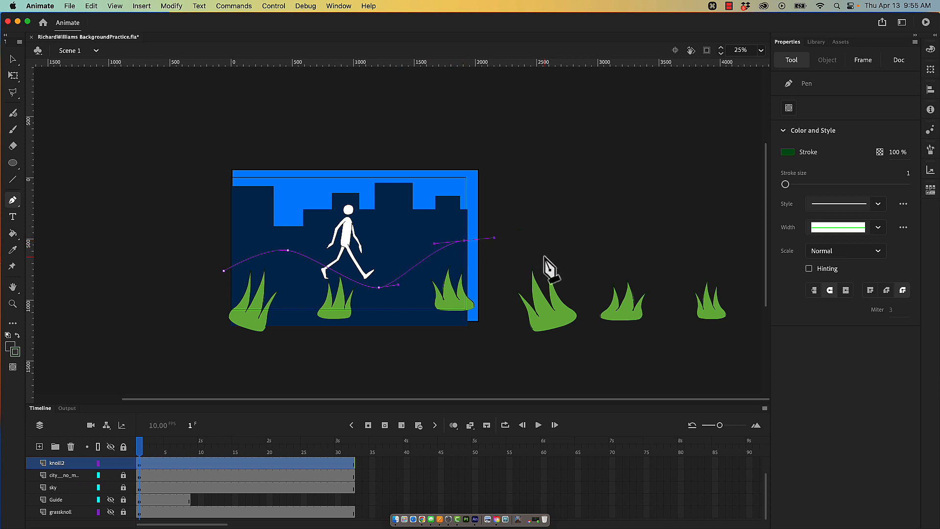
{"action": "left_click_drag", "start_coordinate": [545, 262], "coordinate": [558, 268]}
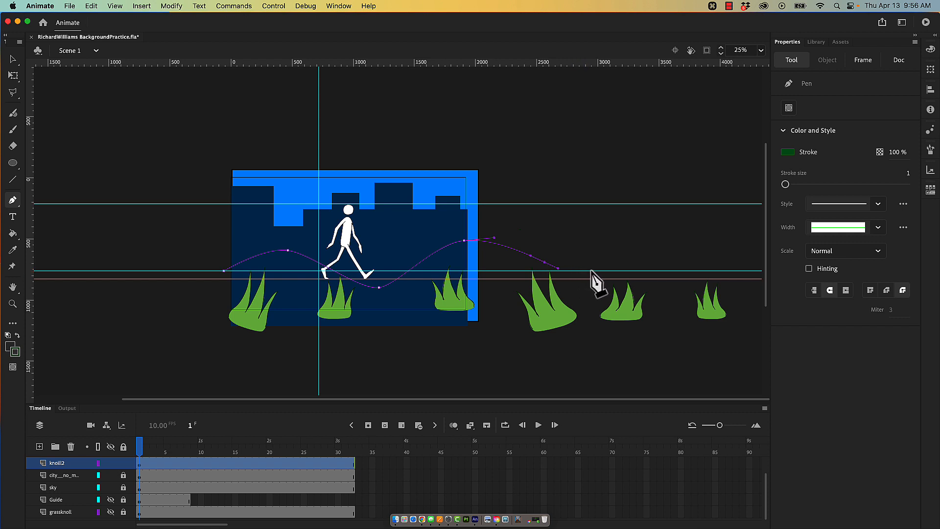
{"action": "left_click_drag", "start_coordinate": [589, 270], "coordinate": [605, 266]}
Hide the guides on the stage
{"action": "left_click", "coordinate": [116, 6]}
{"action": "mouse_move", "coordinate": [187, 117]}
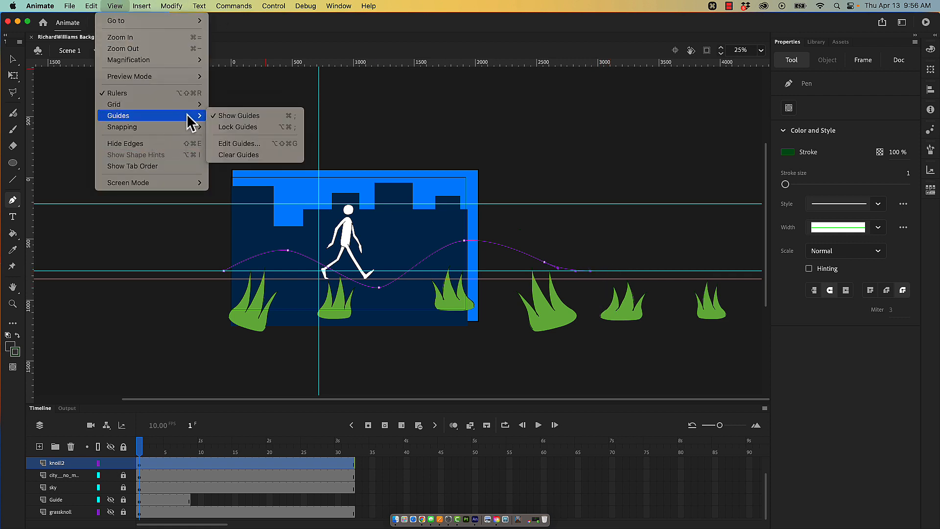
{"action": "left_click", "coordinate": [258, 117]}
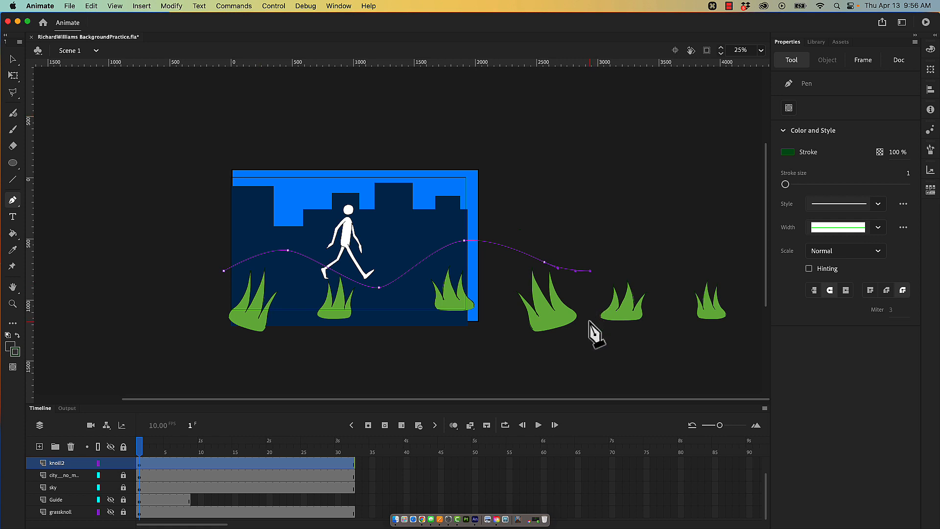
Close the hill outline with a straight vertical side, a horizontal base below the stage and a side back to the starting point
{"action": "left_click", "coordinate": [588, 342]}
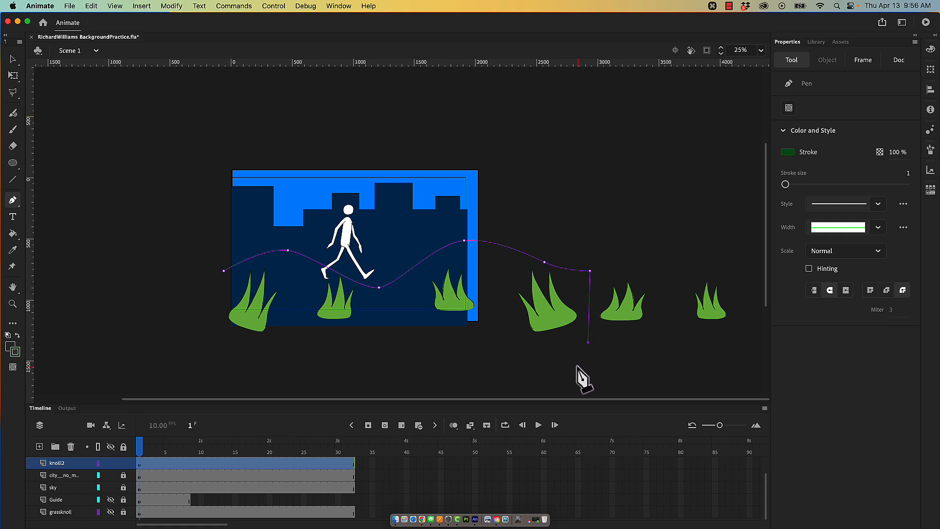
{"action": "key", "text": "super+z"}
{"action": "left_click", "coordinate": [590, 345], "text": "shift"}
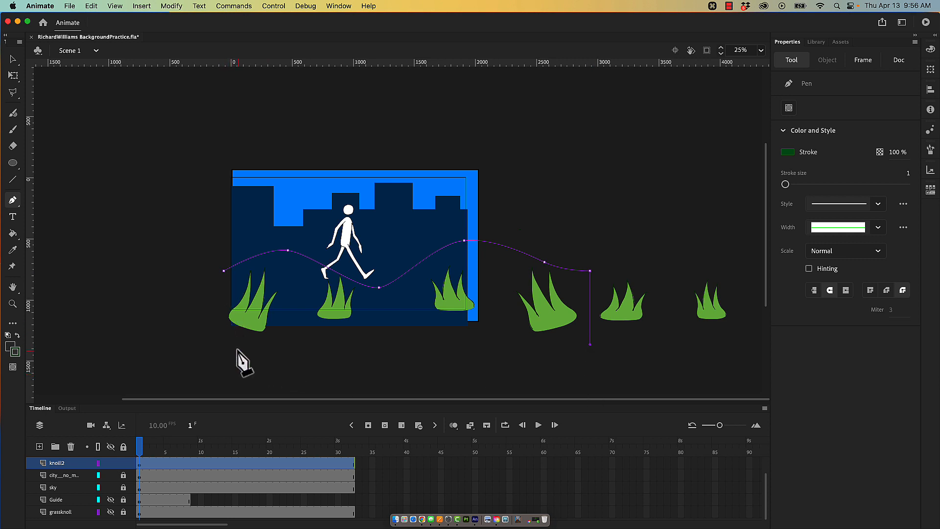
{"action": "left_click", "coordinate": [223, 344], "text": "shift"}
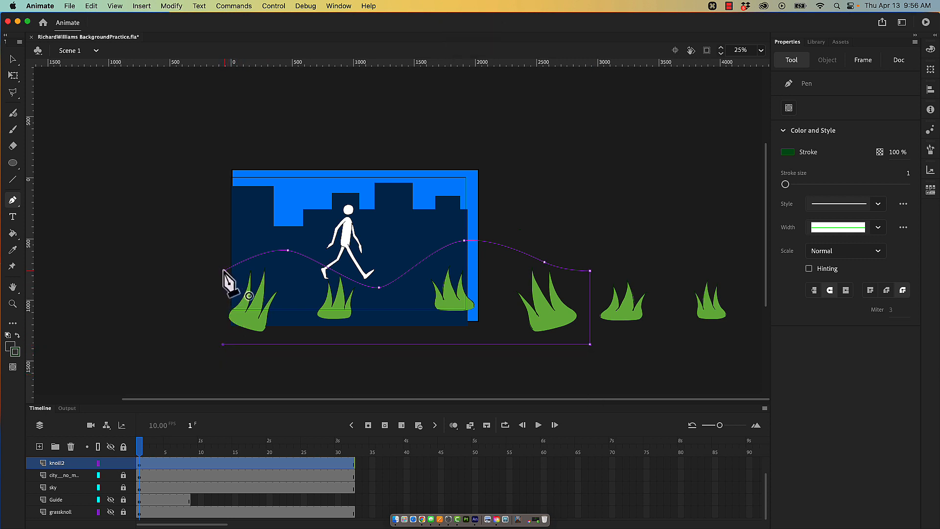
{"action": "left_click", "coordinate": [223, 270]}
Fill the closed hill outline with the same dark green as its stroke using the Paint Bucket
{"action": "left_click", "coordinate": [13, 59]}
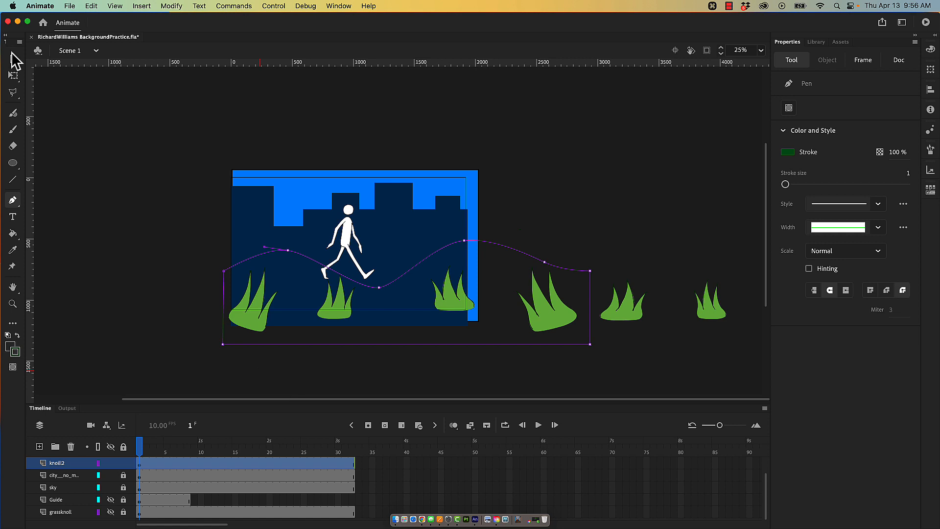
{"action": "left_click", "coordinate": [174, 157]}
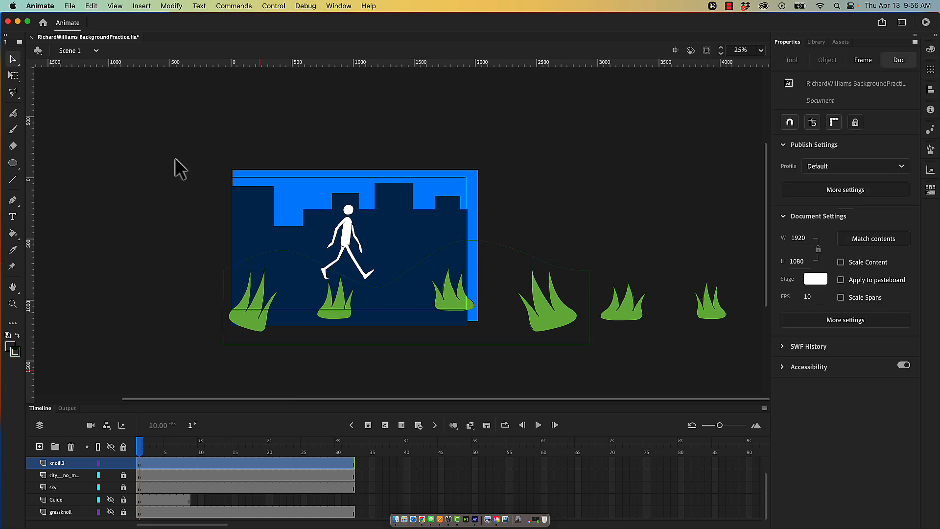
{"action": "left_click", "coordinate": [13, 233]}
{"action": "left_click", "coordinate": [422, 290]}
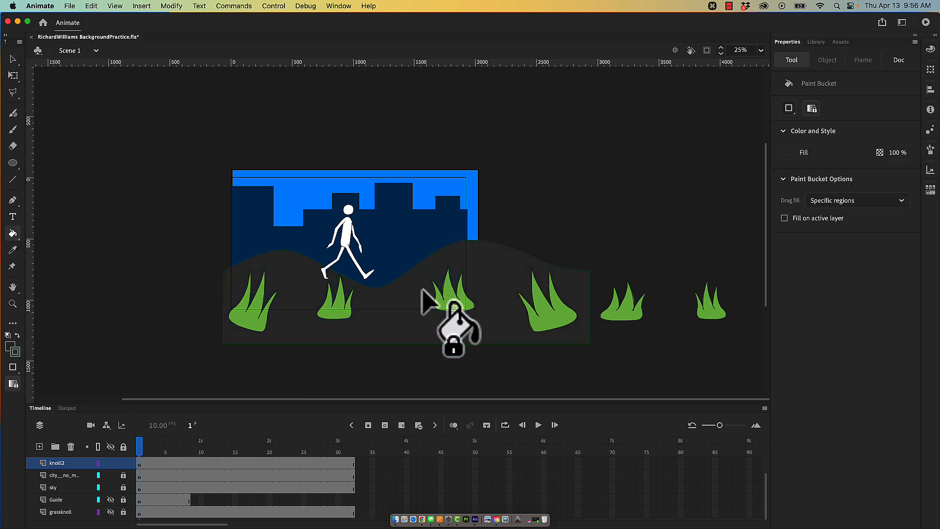
{"action": "key", "text": "super+z"}
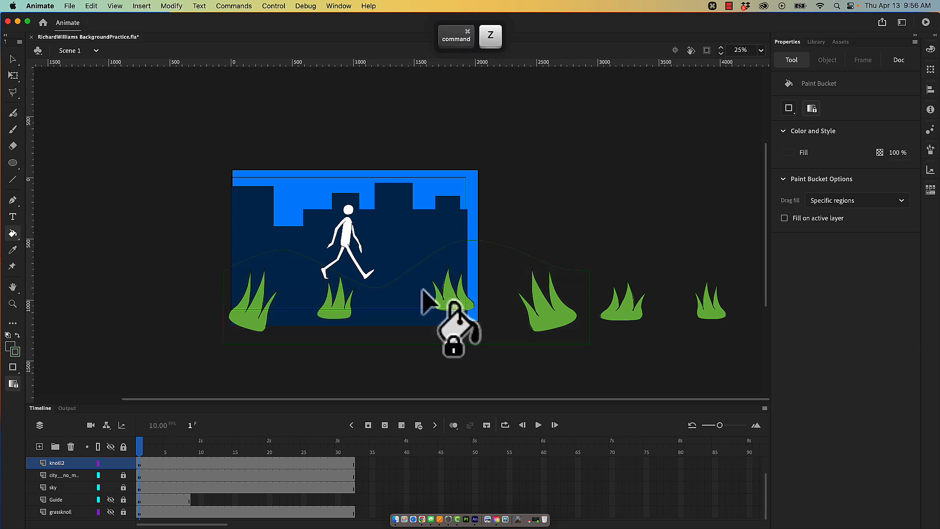
{"action": "left_click", "coordinate": [17, 335]}
{"action": "left_click", "coordinate": [309, 301]}
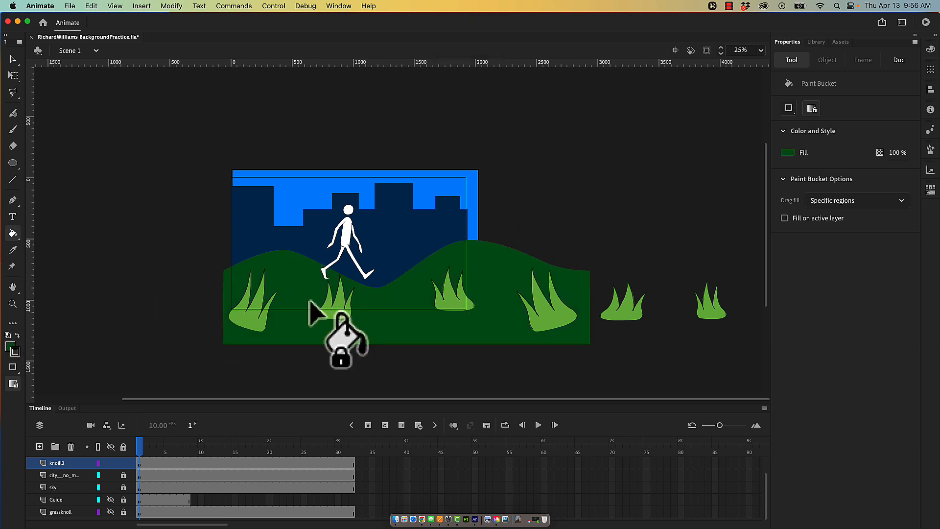
Trim the slanted sliver off the hill's left edge so that the edge is straight and vertical
{"action": "key", "text": "v"}
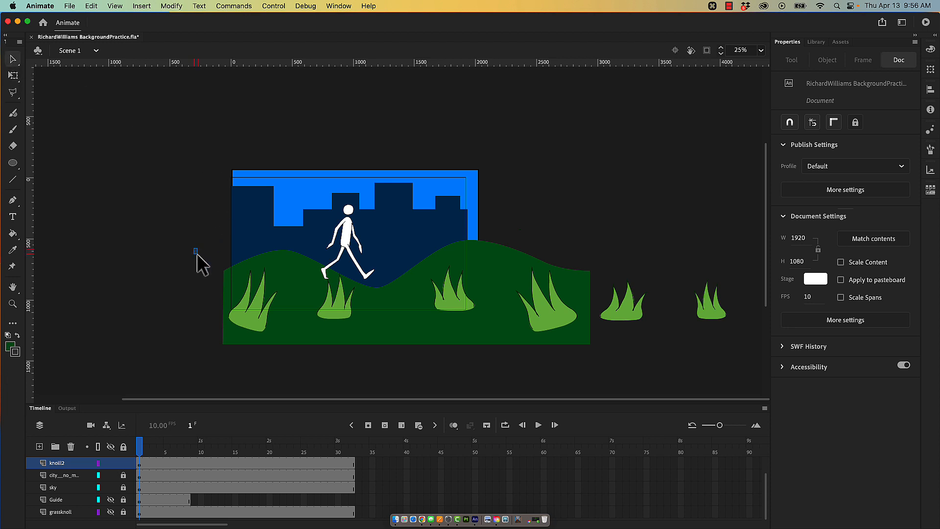
{"action": "left_click_drag", "start_coordinate": [196, 253], "coordinate": [224, 390]}
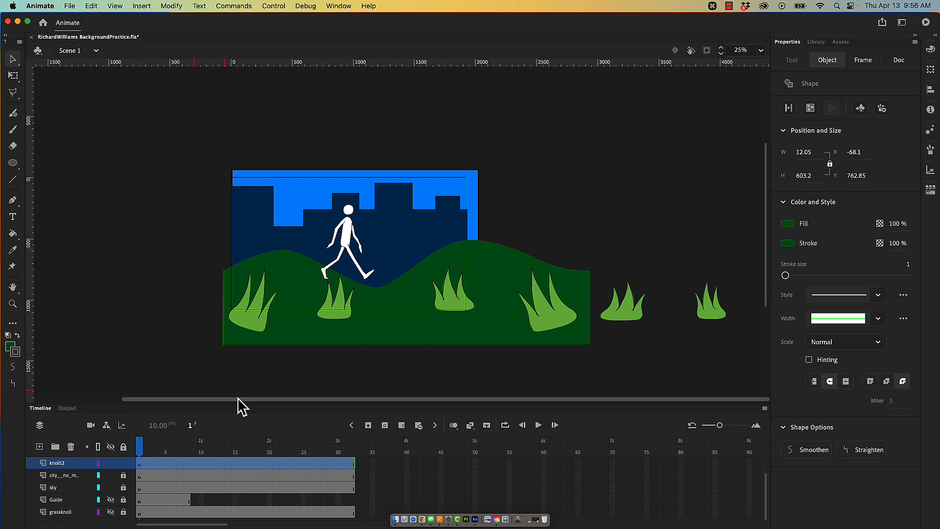
{"action": "key", "text": "super+z"}
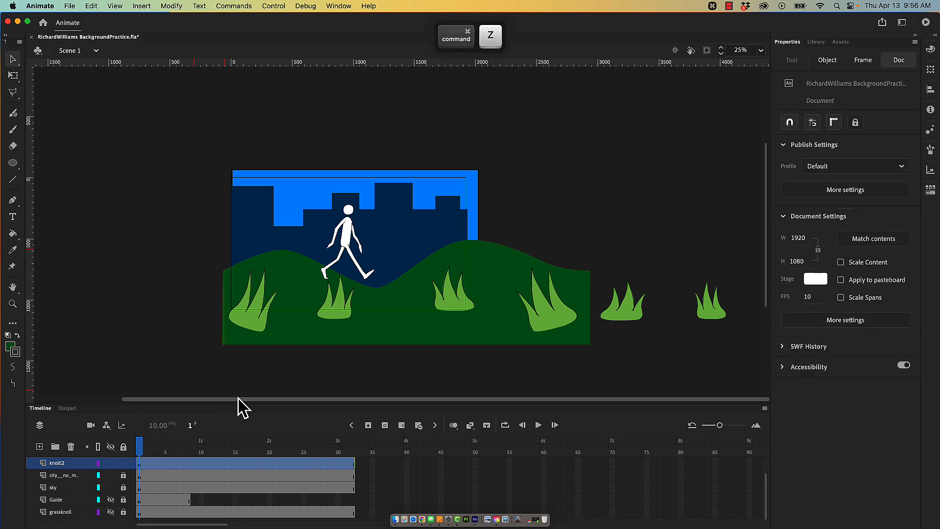
{"action": "key", "text": "super+equal"}
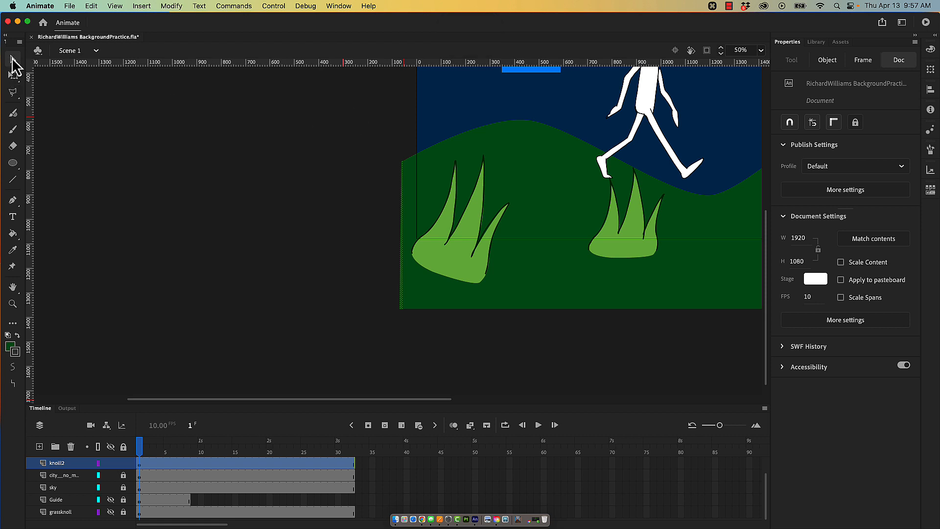
{"action": "left_click_drag", "start_coordinate": [358, 127], "coordinate": [401, 360]}
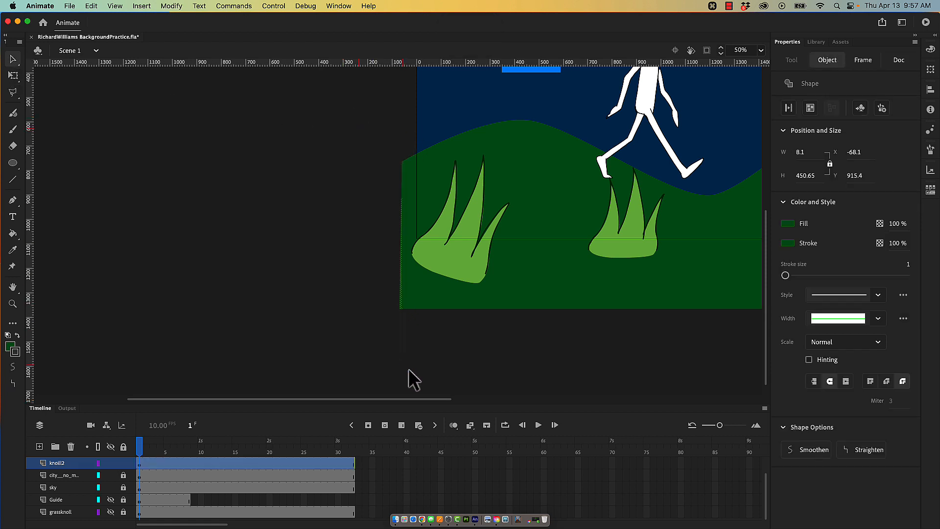
{"action": "key", "text": "Escape"}
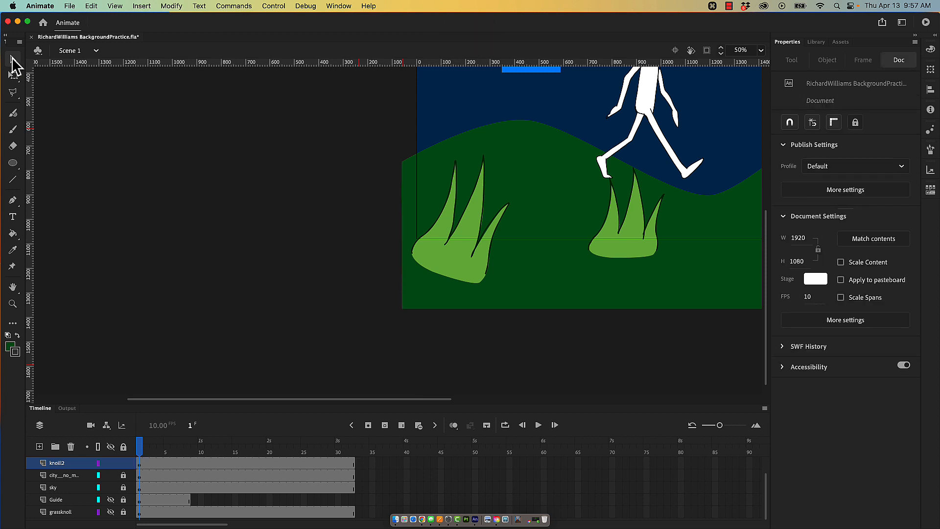
Move the hill together with the overlapping grass to X 0, aligning the hill with the stage's left edge
{"action": "key", "text": "super+minus"}
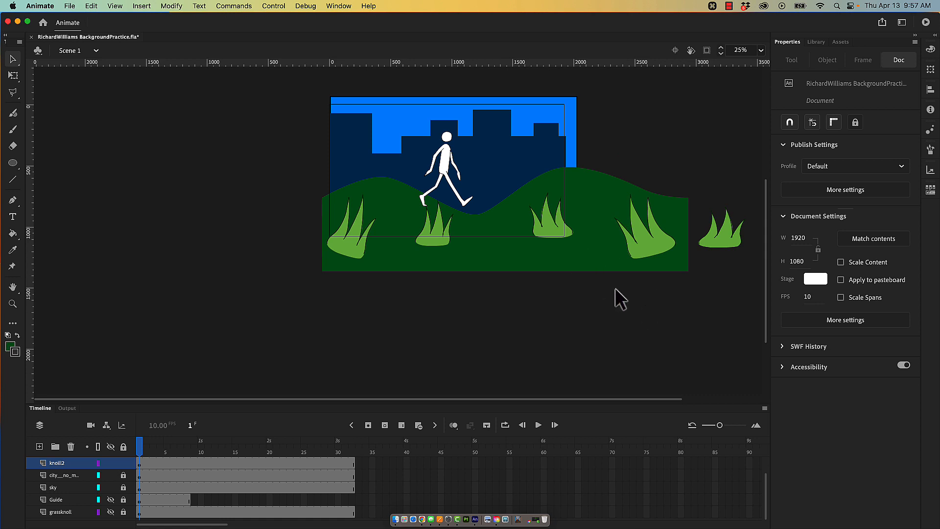
{"action": "left_click_drag", "start_coordinate": [273, 133], "coordinate": [712, 305]}
{"action": "left_click_drag", "start_coordinate": [525, 261], "coordinate": [534, 257]}
{"action": "key", "text": "space"}
{"action": "key", "text": "space"}
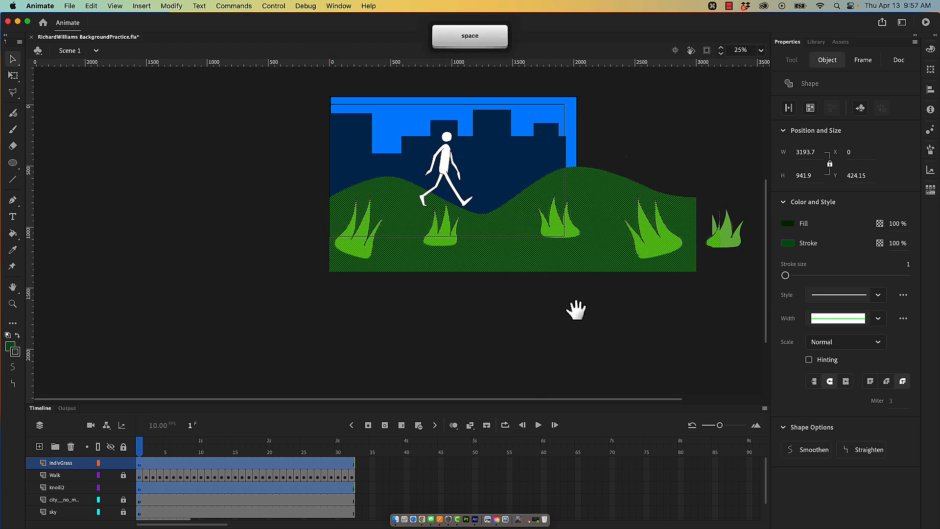
{"action": "left_click_drag", "start_coordinate": [570, 308], "coordinate": [300, 350]}
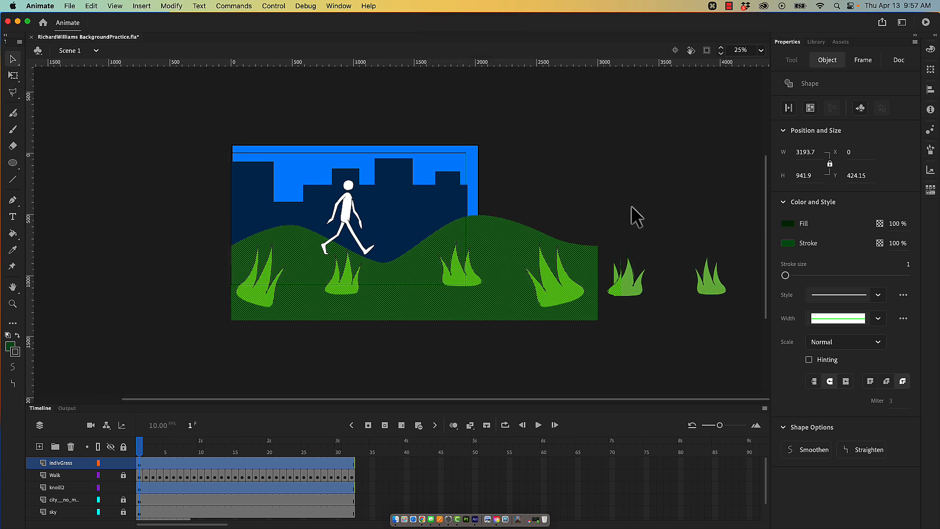
{"action": "left_click", "coordinate": [683, 341]}
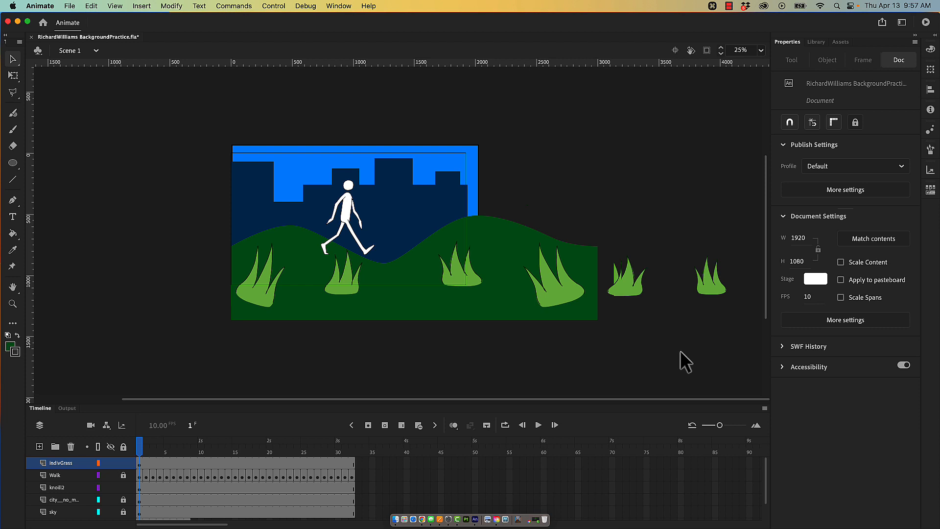
{"action": "left_click", "coordinate": [119, 491]}
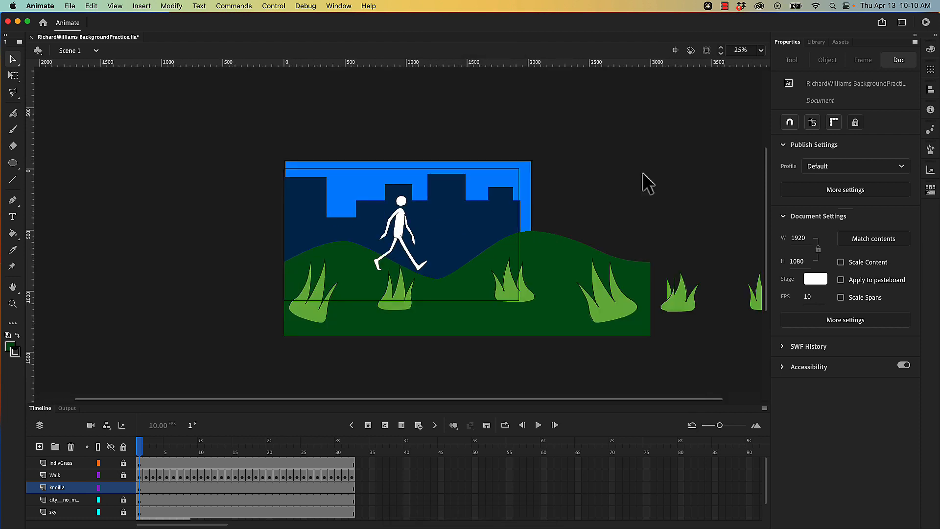
{"action": "key", "text": "super+equal"}
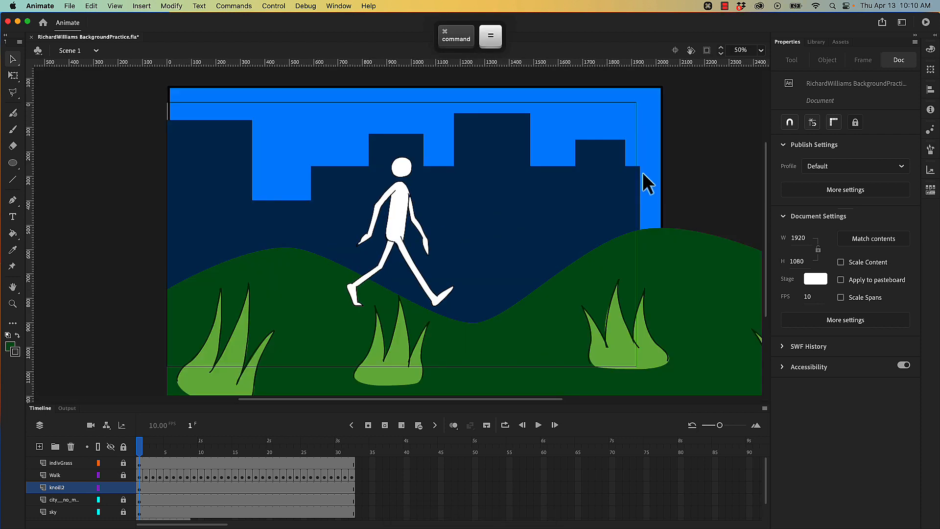
{"action": "key", "text": "super+minus"}
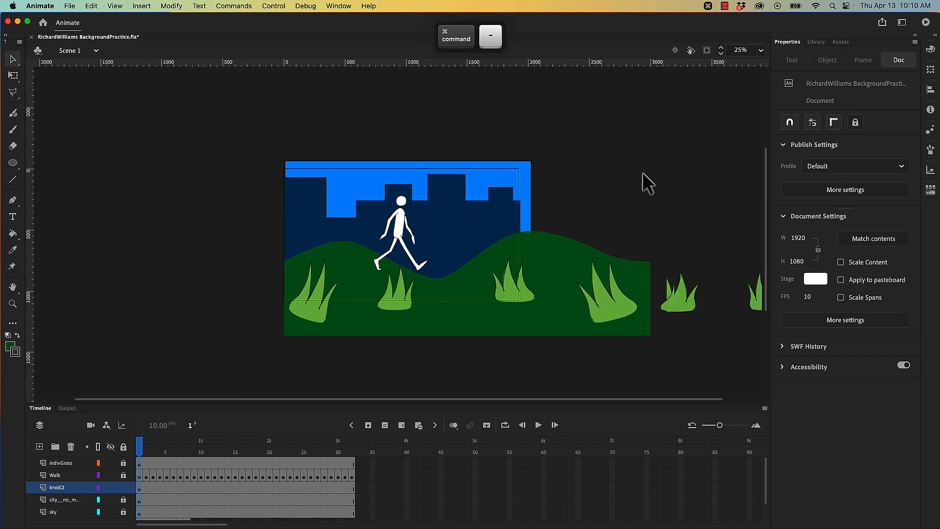
{"action": "key", "text": "space"}
{"action": "left_click_drag", "start_coordinate": [635, 204], "coordinate": [345, 198]}
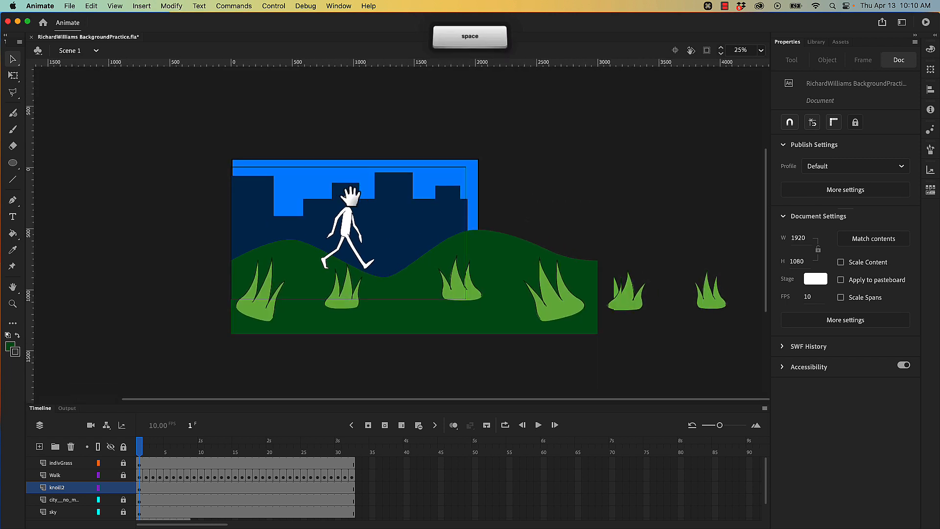
{"action": "left_click", "coordinate": [12, 59]}
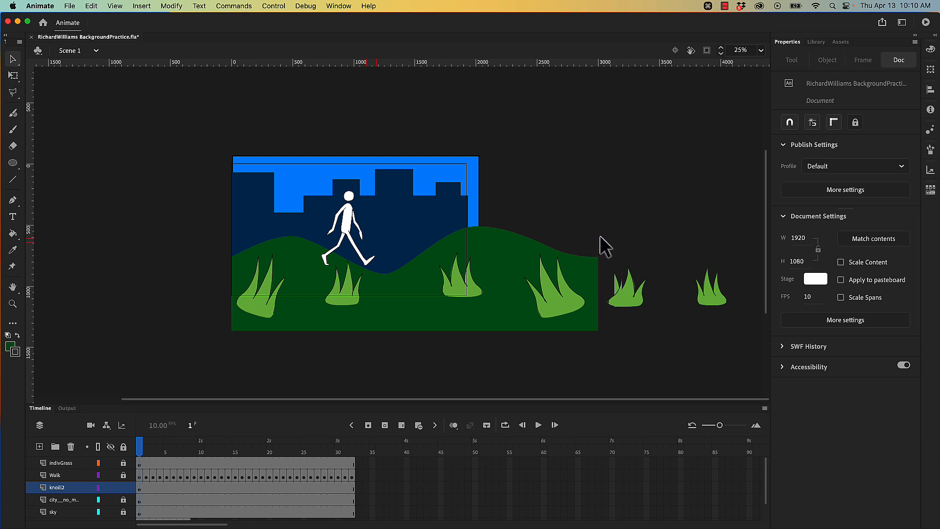
Duplicate the whole hill shape on the knoll2 layer and place the copy flush against the original's far end
{"action": "key", "text": "super+minus"}
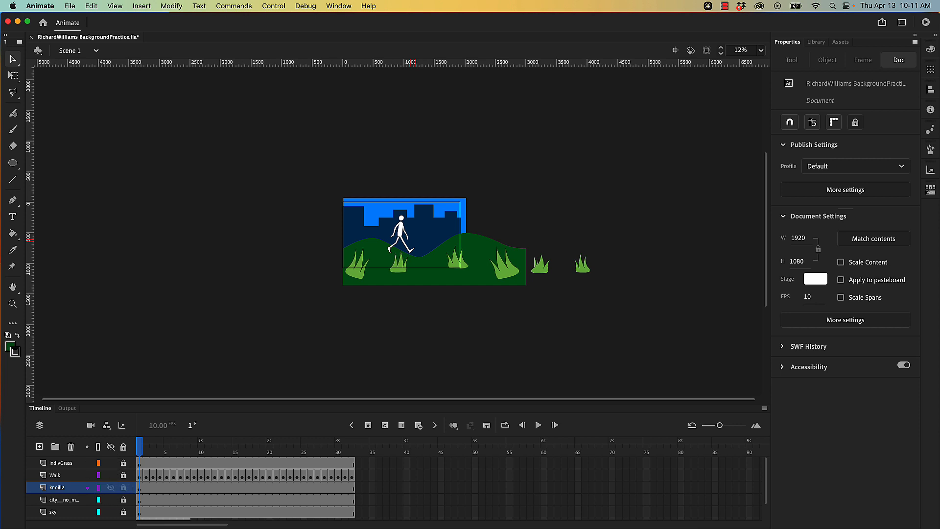
{"action": "left_click", "coordinate": [141, 487]}
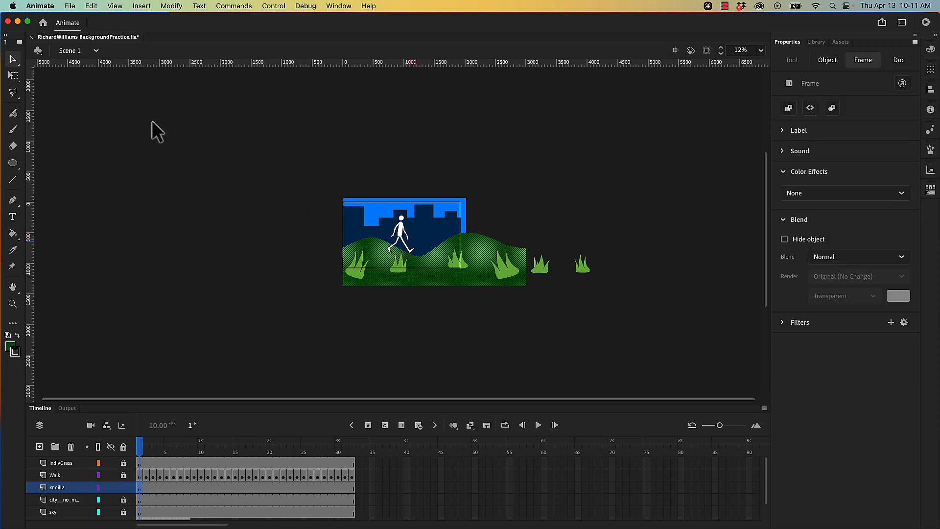
{"action": "left_click_drag", "start_coordinate": [304, 194], "coordinate": [587, 318]}
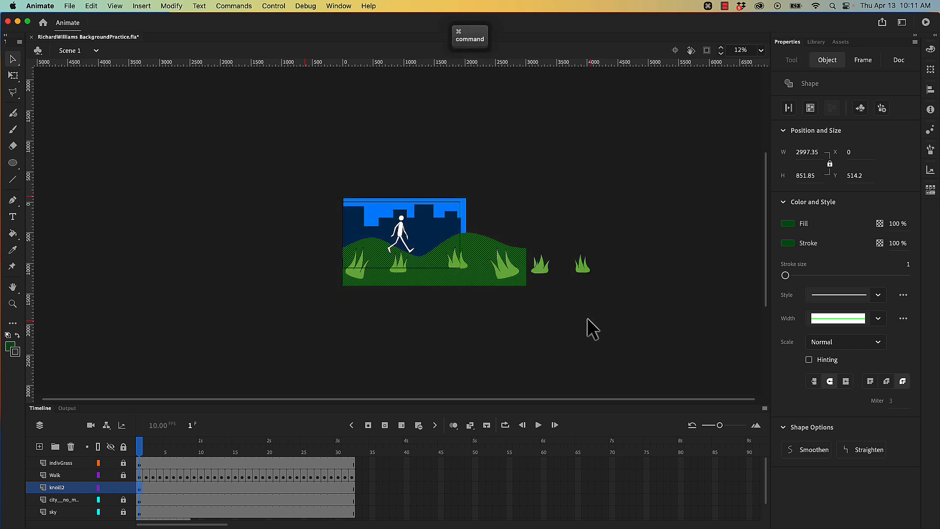
{"action": "key", "text": "super+equal"}
{"action": "key", "text": "space"}
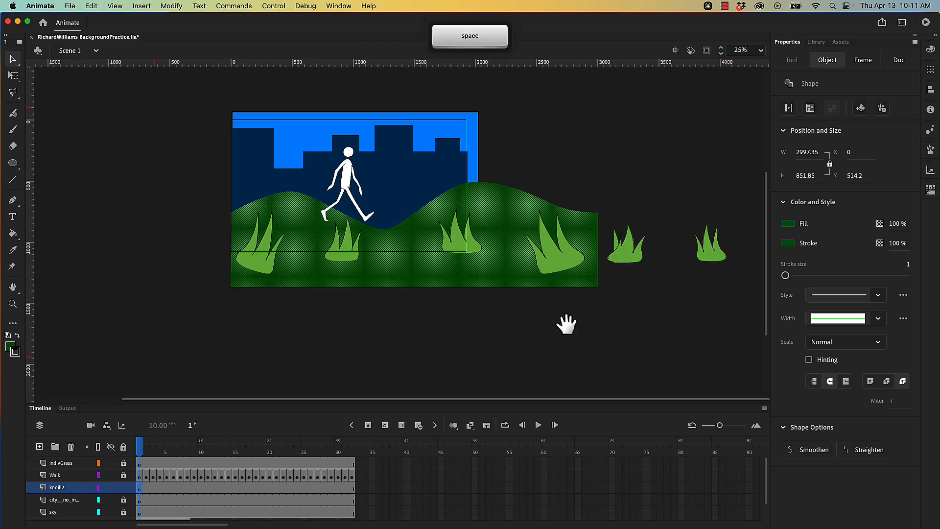
{"action": "left_click_drag", "start_coordinate": [562, 321], "coordinate": [307, 358]}
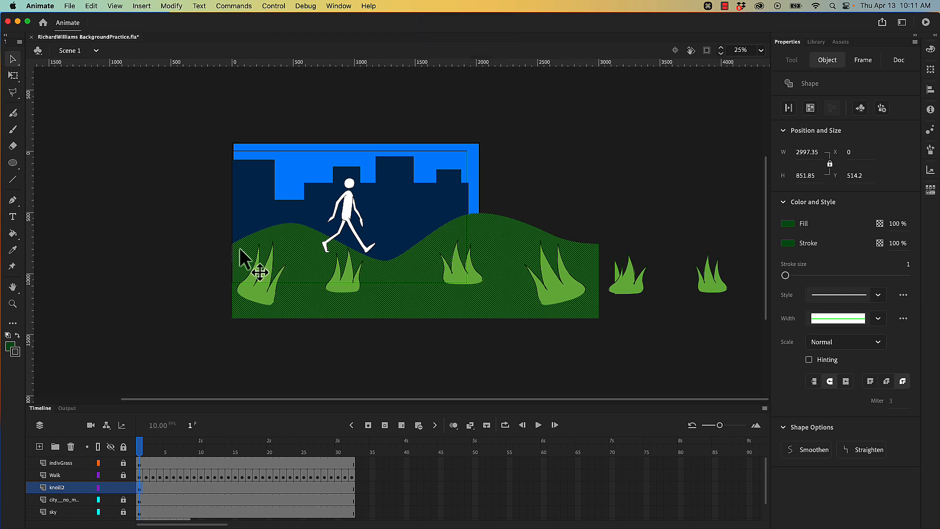
{"action": "left_click_drag", "start_coordinate": [245, 262], "coordinate": [605, 254]}
{"action": "left_click", "coordinate": [676, 179]}
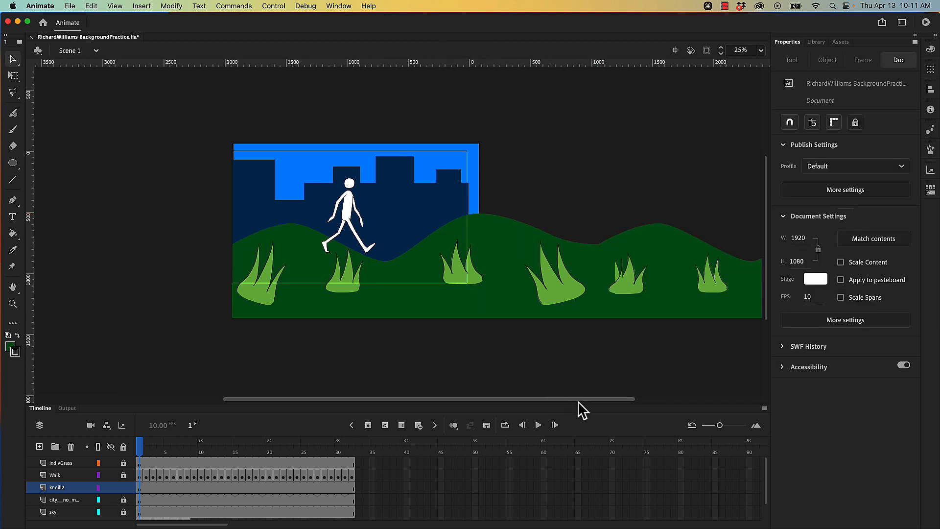
{"action": "scroll", "coordinate": [572, 402], "scroll_direction": "right", "scroll_amount": 10}
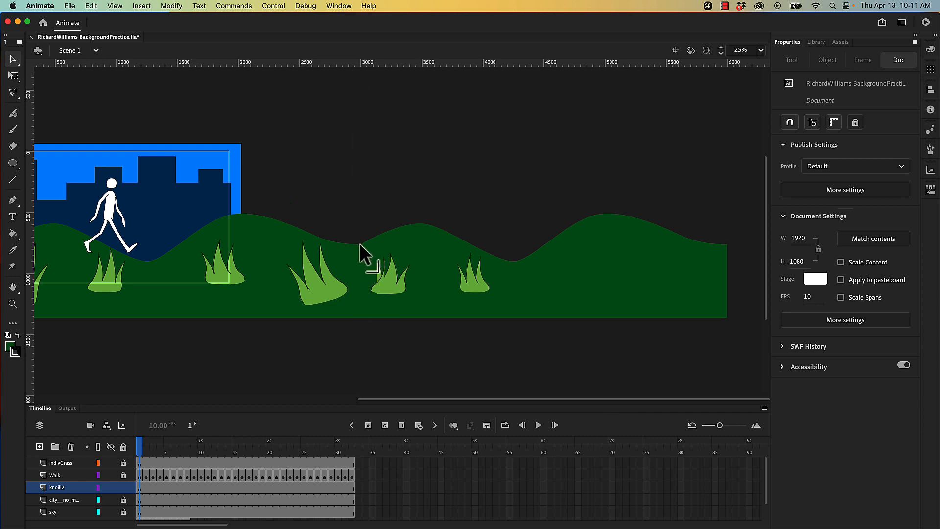
{"action": "left_click_drag", "start_coordinate": [375, 397], "coordinate": [308, 390]}
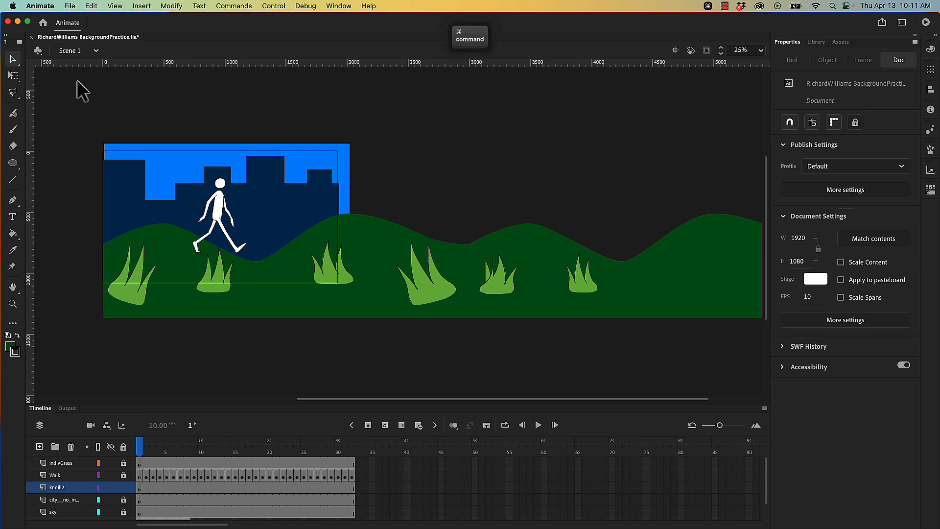
Duplicate the row of grass tufts on the indivGrass layer and place the copy after the last tuft along the hills
{"action": "key", "text": "super+minus"}
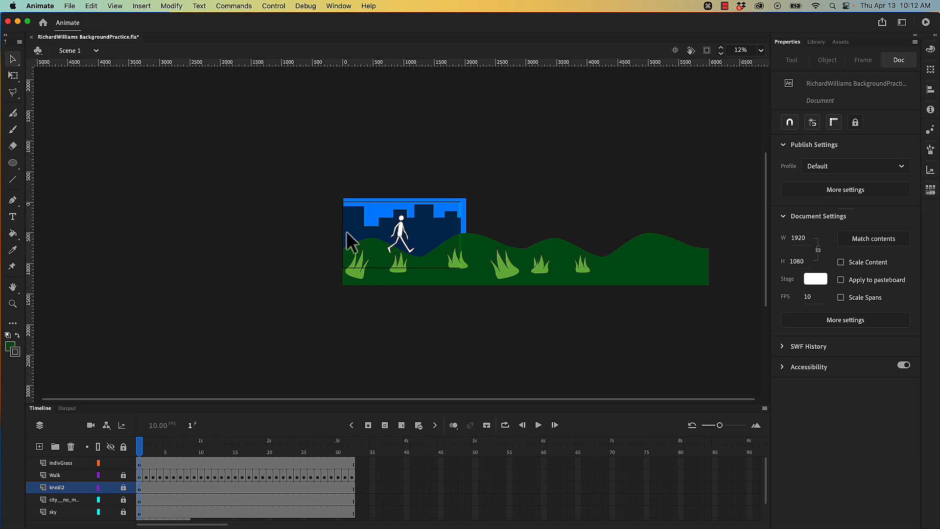
{"action": "left_click_drag", "start_coordinate": [286, 208], "coordinate": [609, 306]}
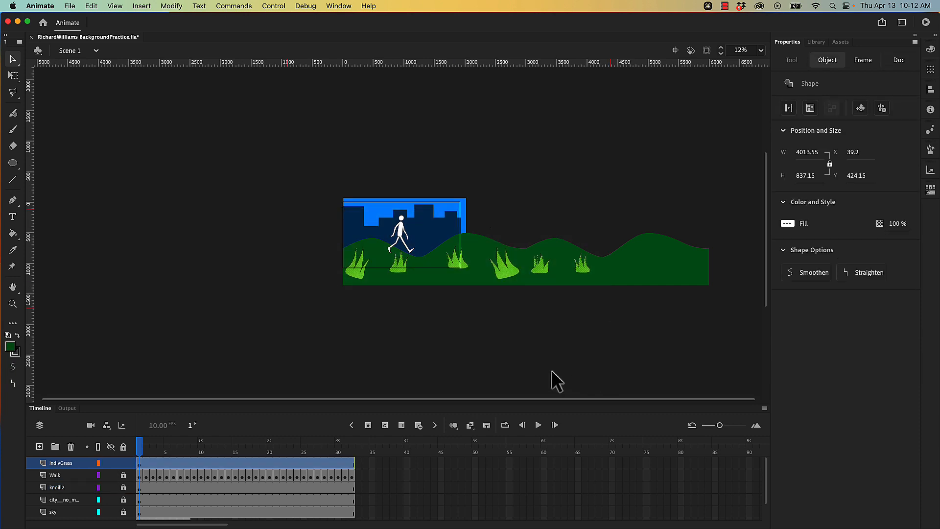
{"action": "key", "text": "space"}
{"action": "left_click_drag", "start_coordinate": [552, 342], "coordinate": [245, 369]}
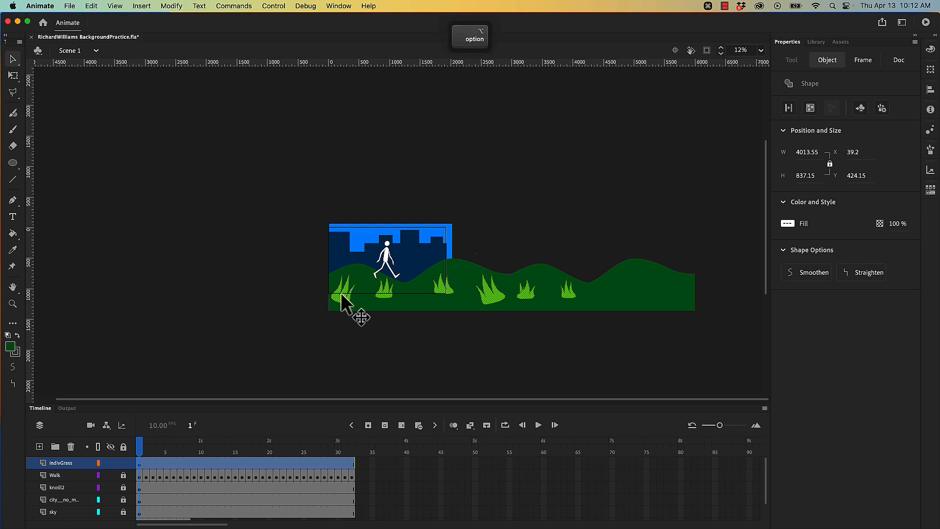
{"action": "left_click_drag", "start_coordinate": [341, 295], "coordinate": [591, 298]}
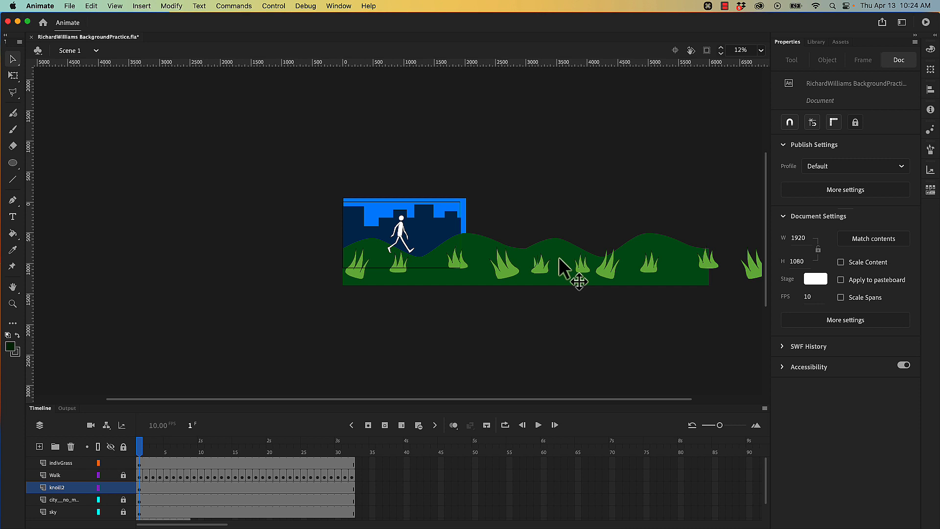
{"action": "left_click", "coordinate": [477, 255]}
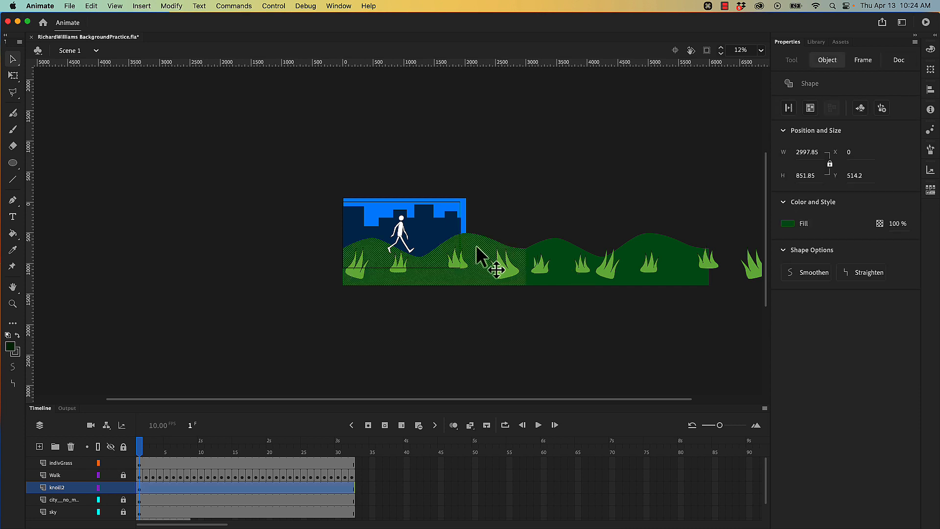
{"action": "left_click", "coordinate": [552, 255], "text": "shift"}
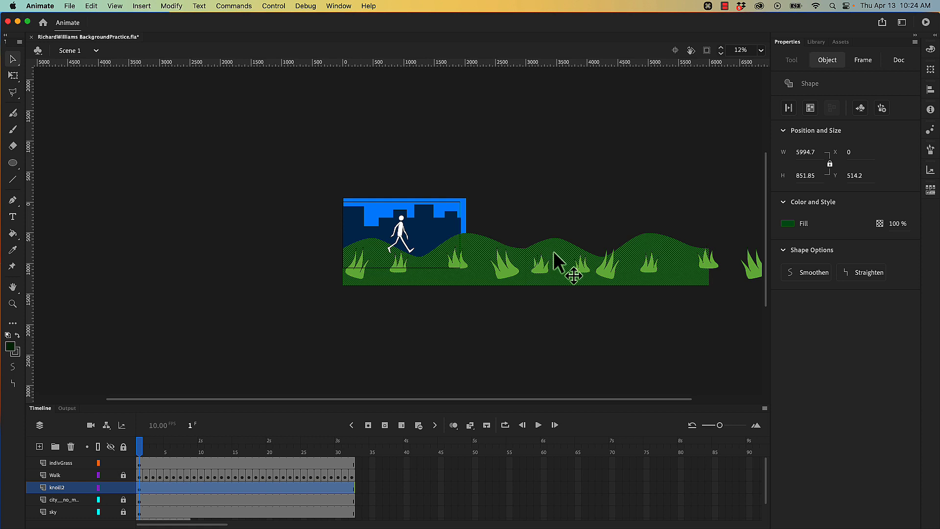
{"action": "mouse_move", "coordinate": [300, 200]}
{"action": "left_mouse_down"}
{"action": "mouse_move", "coordinate": [332, 217]}
{"action": "mouse_move", "coordinate": [723, 306]}
{"action": "left_mouse_up"}
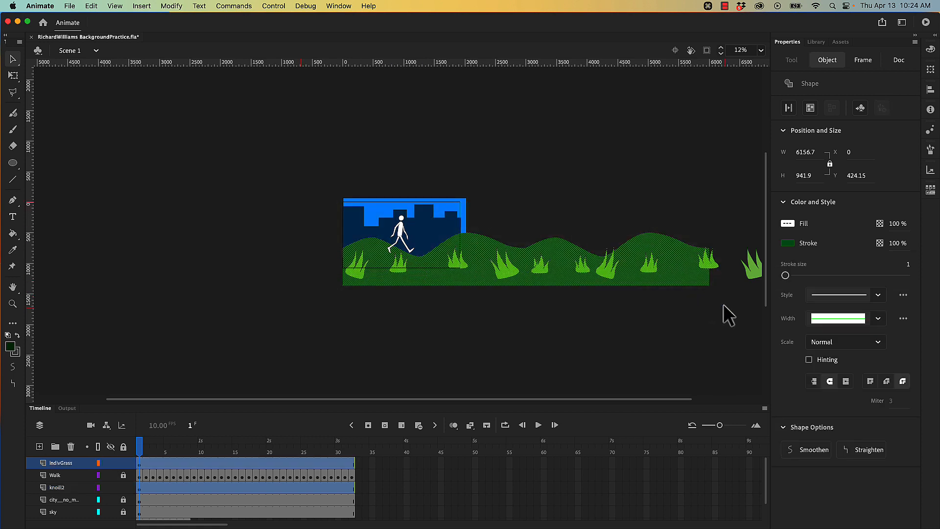
Lock the indivGrass layer and select only the joined hill artwork on the knoll2 layer
{"action": "left_click", "coordinate": [816, 42]}
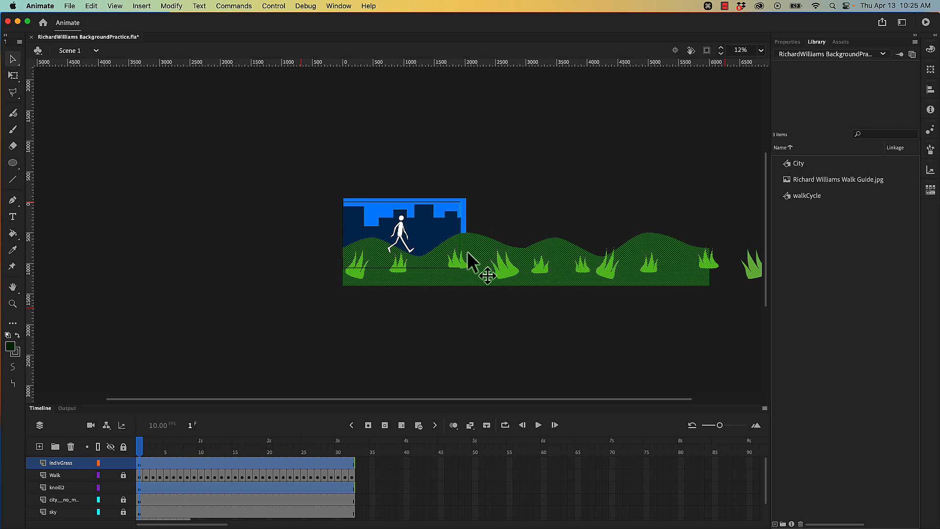
{"action": "left_click", "coordinate": [123, 487]}
{"action": "left_click", "coordinate": [123, 463]}
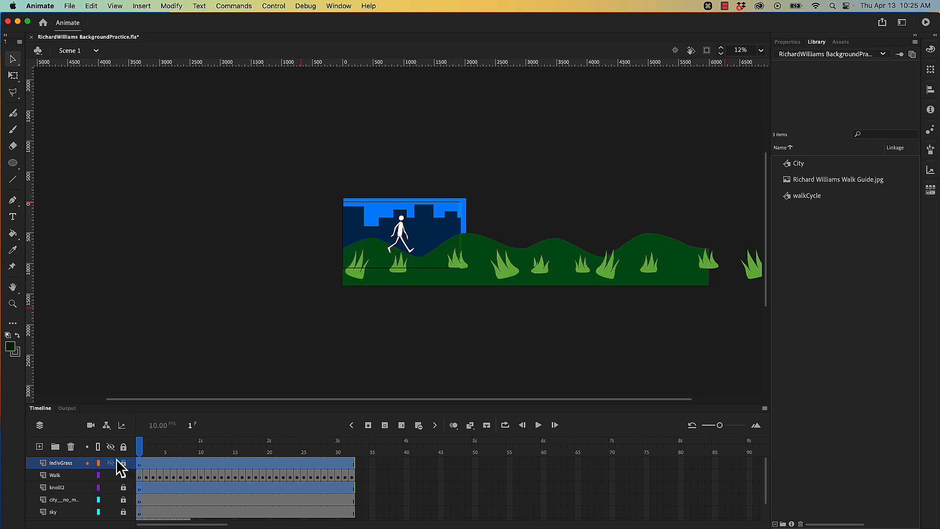
{"action": "left_click", "coordinate": [111, 463]}
{"action": "left_click", "coordinate": [111, 462]}
{"action": "left_click", "coordinate": [122, 487]}
{"action": "left_click", "coordinate": [139, 487]}
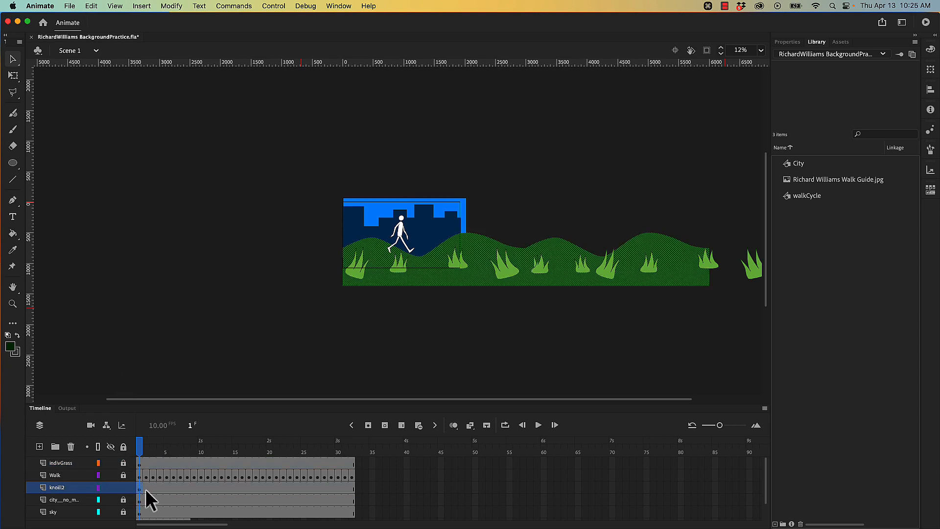
{"action": "left_click_drag", "start_coordinate": [306, 177], "coordinate": [739, 326]}
Start converting the selected hills to a symbol and name it Knoll
{"action": "left_click", "coordinate": [181, 6]}
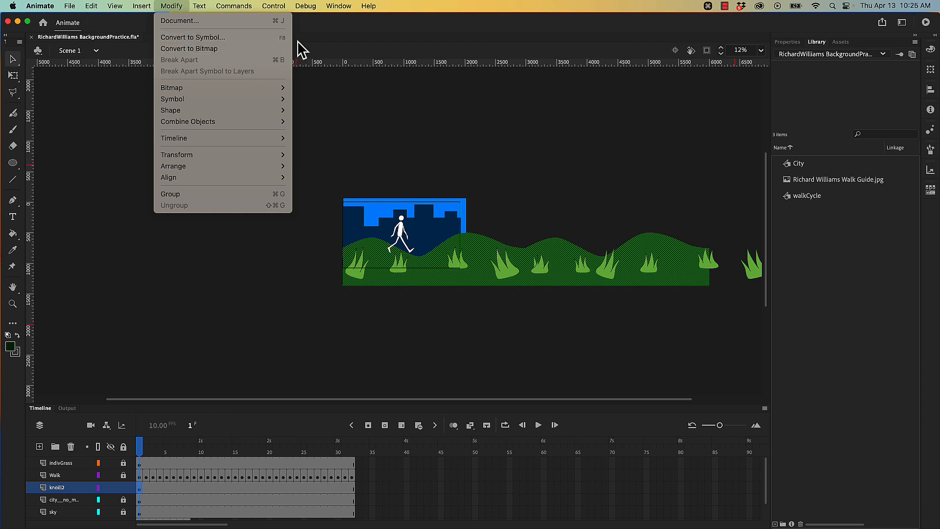
{"action": "left_click", "coordinate": [263, 39]}
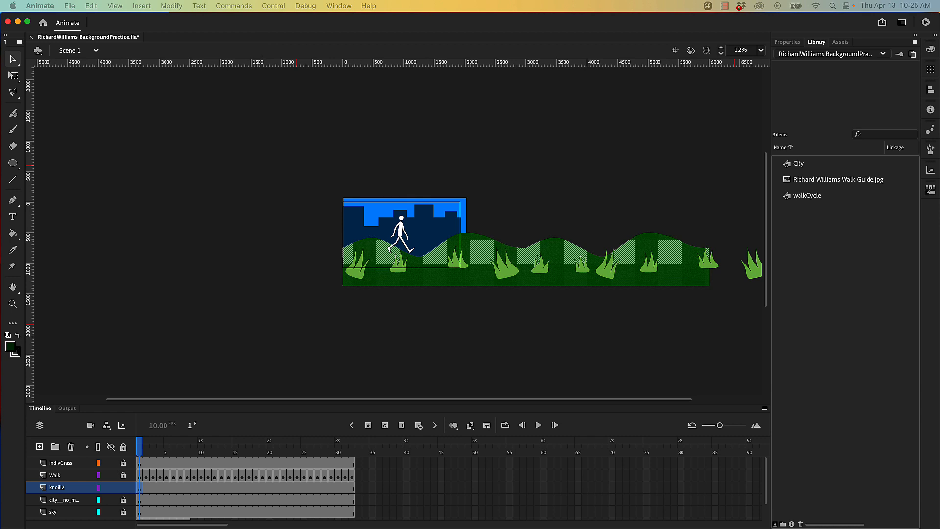
{"action": "left_click_drag", "start_coordinate": [184, 419], "coordinate": [171, 192]}
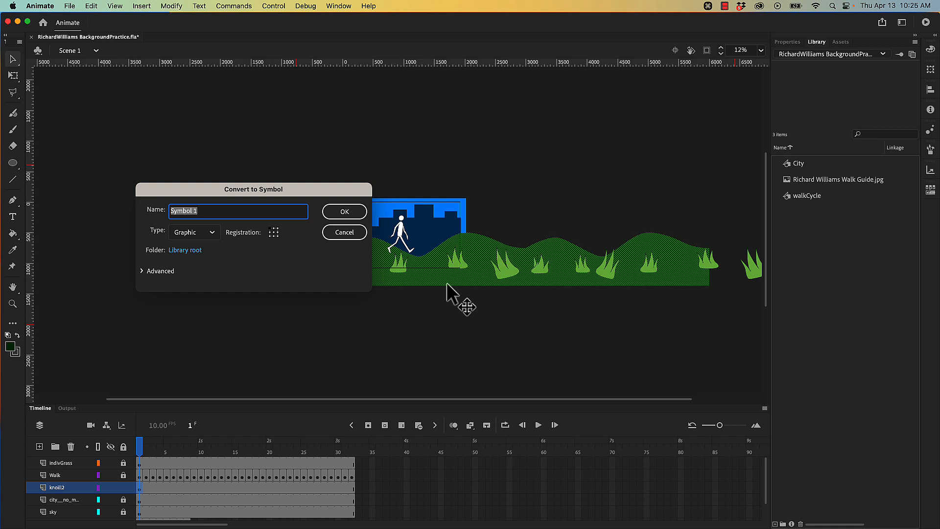
{"action": "type", "text": "Knoll"}
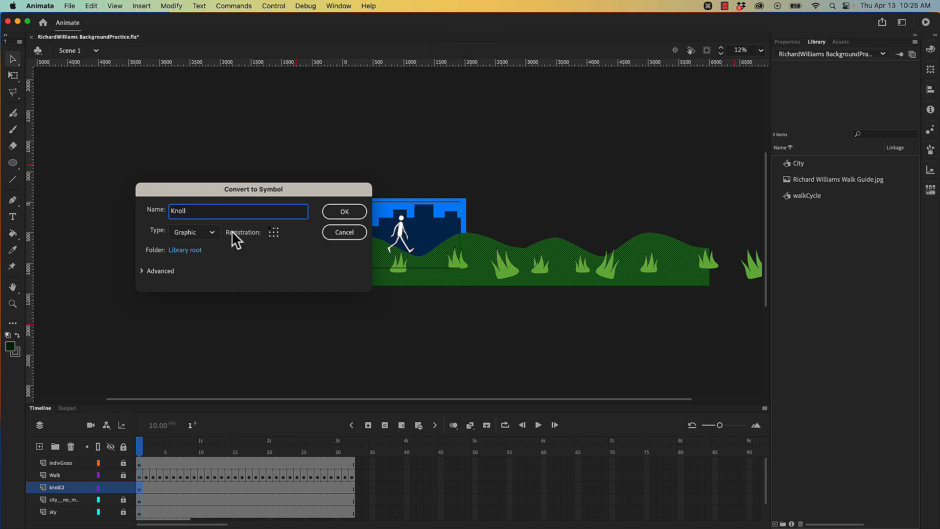
Try the Button and Movie Clip types for the symbol and return the type to Graphic
{"action": "left_click", "coordinate": [212, 232]}
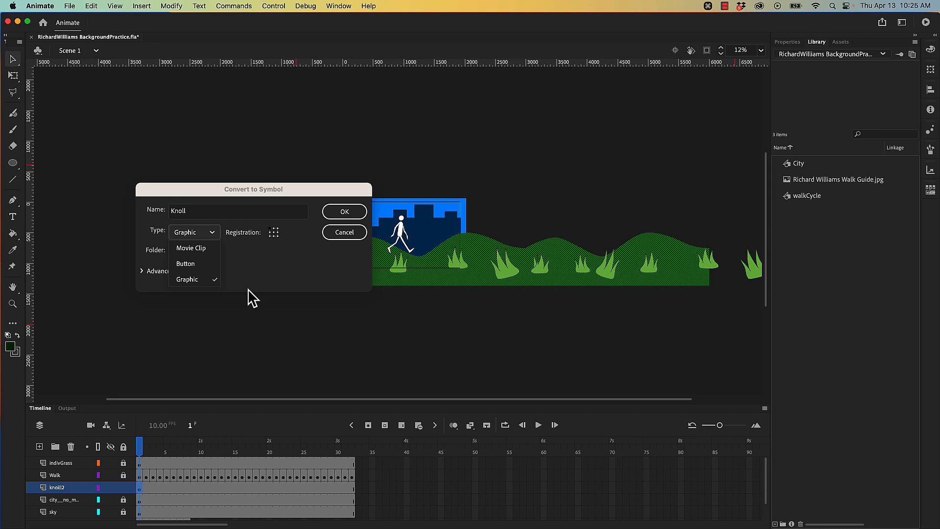
{"action": "left_click", "coordinate": [213, 262]}
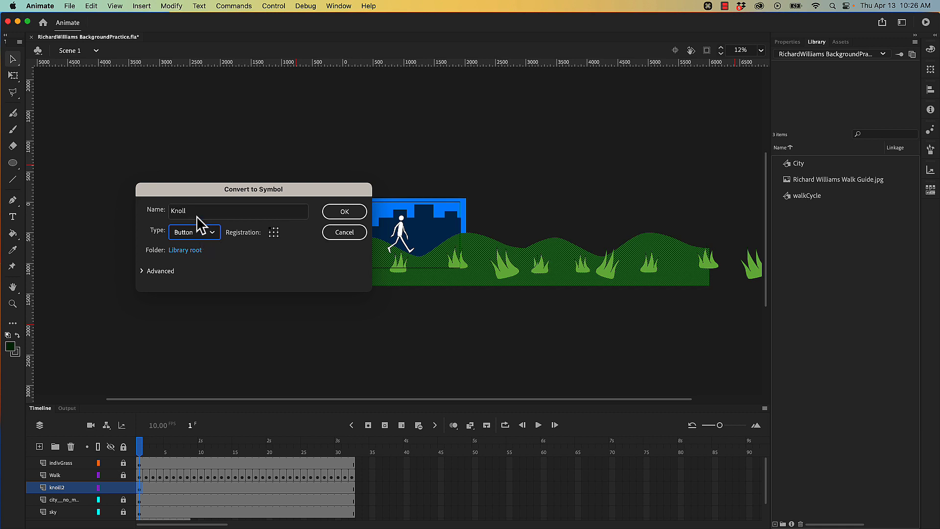
{"action": "left_click", "coordinate": [213, 231]}
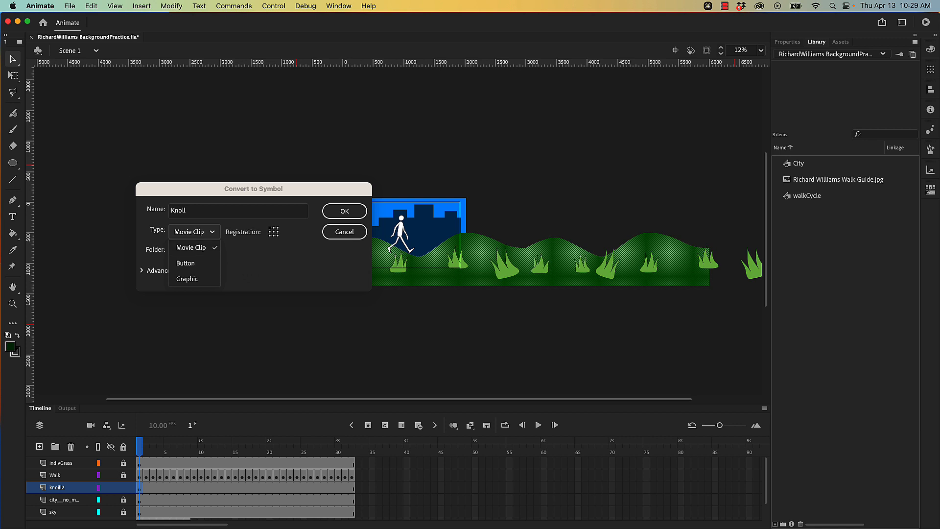
{"action": "left_click", "coordinate": [240, 258]}
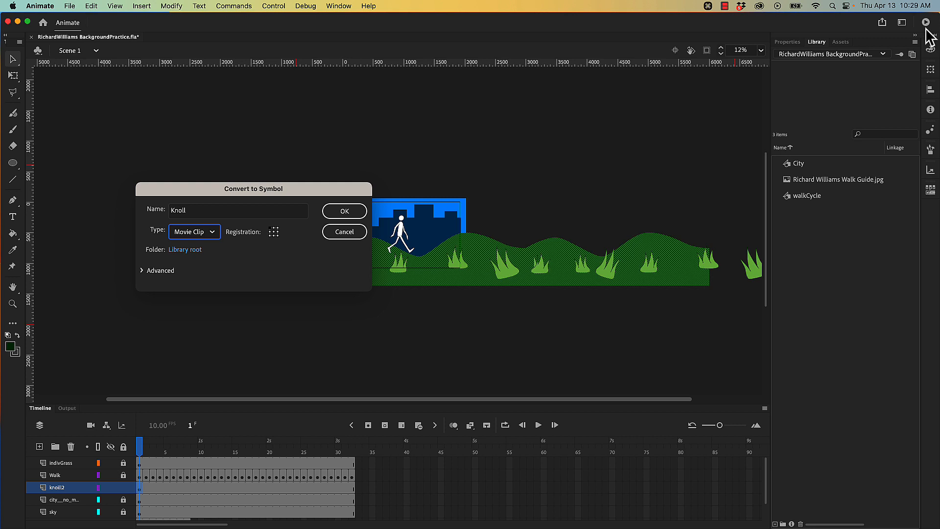
{"action": "left_click", "coordinate": [214, 232]}
{"action": "left_click", "coordinate": [206, 277]}
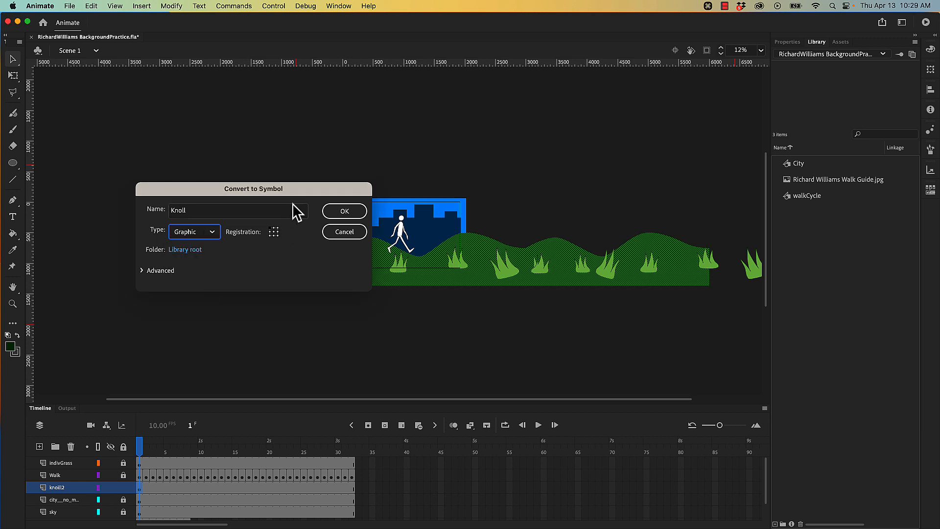
View the library folder options for the Knoll symbol and leave them without choosing a folder
{"action": "left_click", "coordinate": [195, 249]}
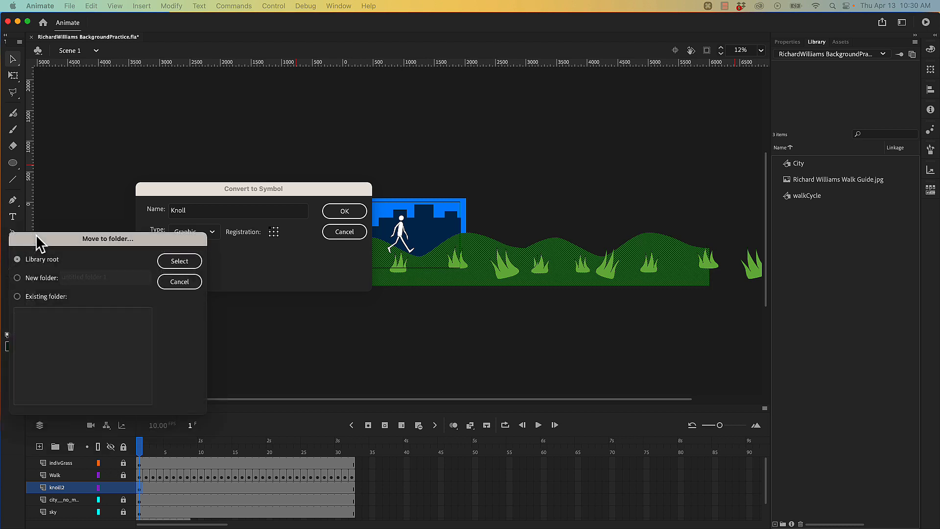
{"action": "left_click_drag", "start_coordinate": [43, 238], "coordinate": [289, 360]}
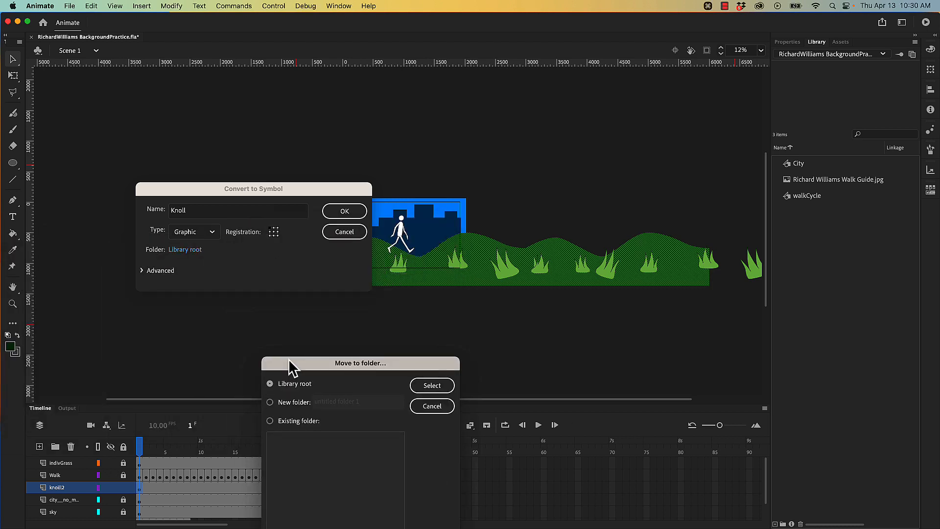
{"action": "left_click", "coordinate": [432, 405]}
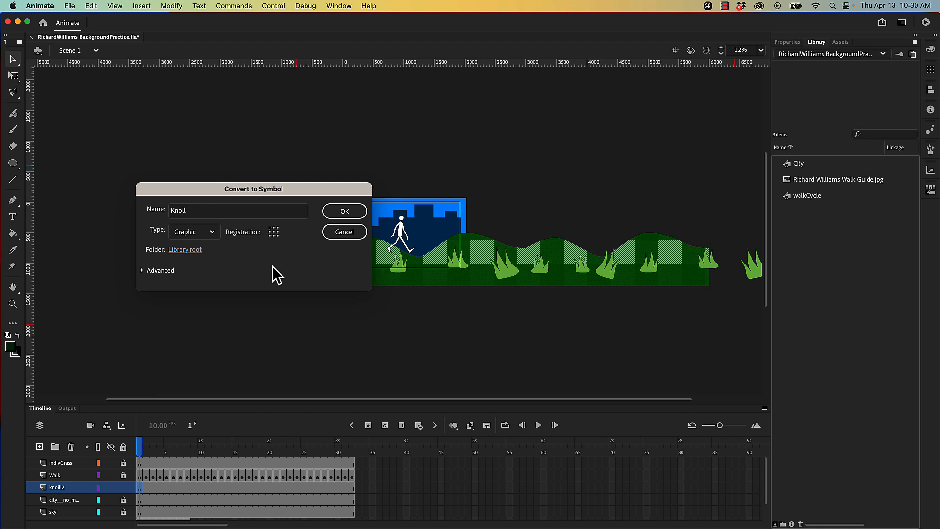
Finish converting the hills to the Knoll graphic symbol and deselect it on the stage
{"action": "left_click", "coordinate": [347, 211]}
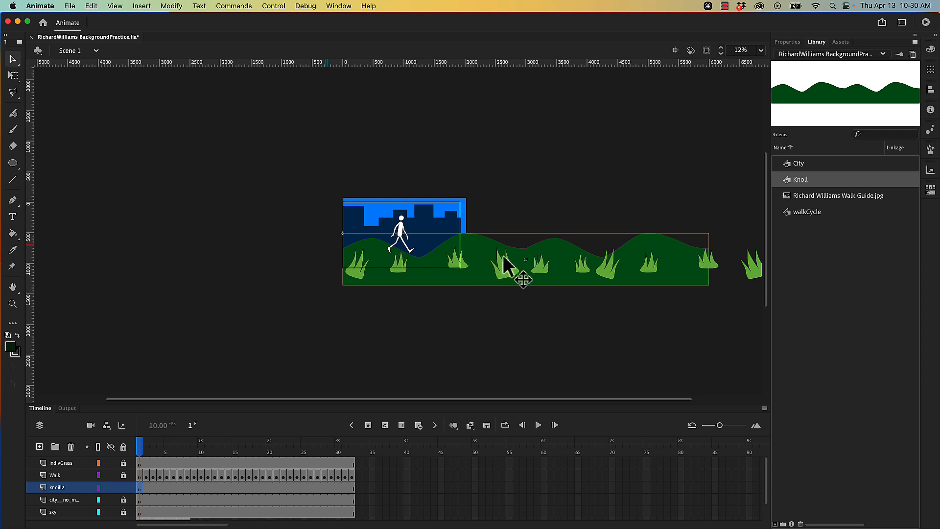
{"action": "left_click", "coordinate": [524, 294]}
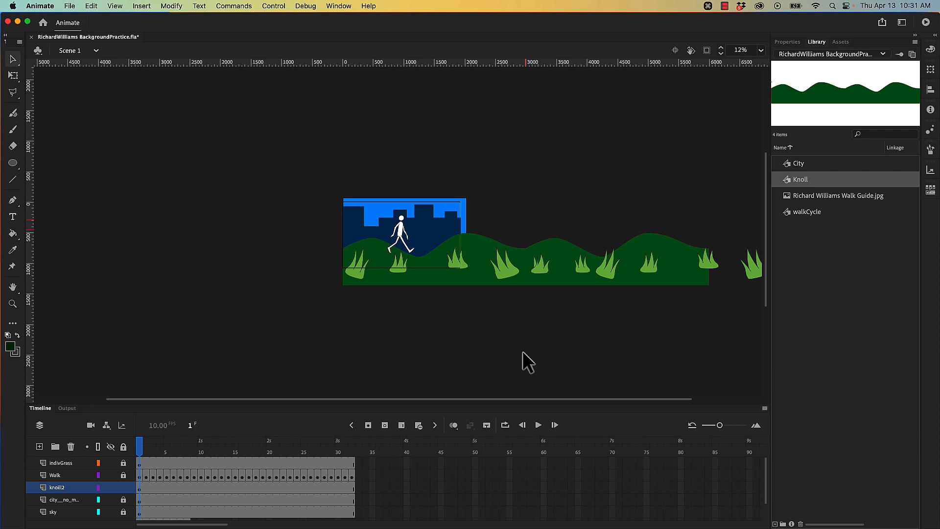
Review the walk animation by scrubbing the Walk layer's keyframes between frames 1 and 32
{"action": "left_click", "coordinate": [138, 474]}
{"action": "key", "text": "shift"}
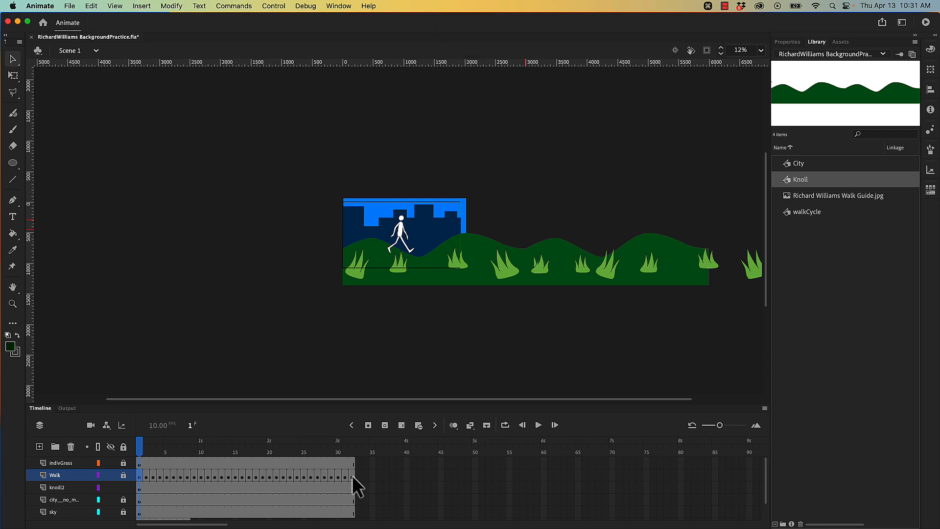
{"action": "left_click", "coordinate": [57, 475]}
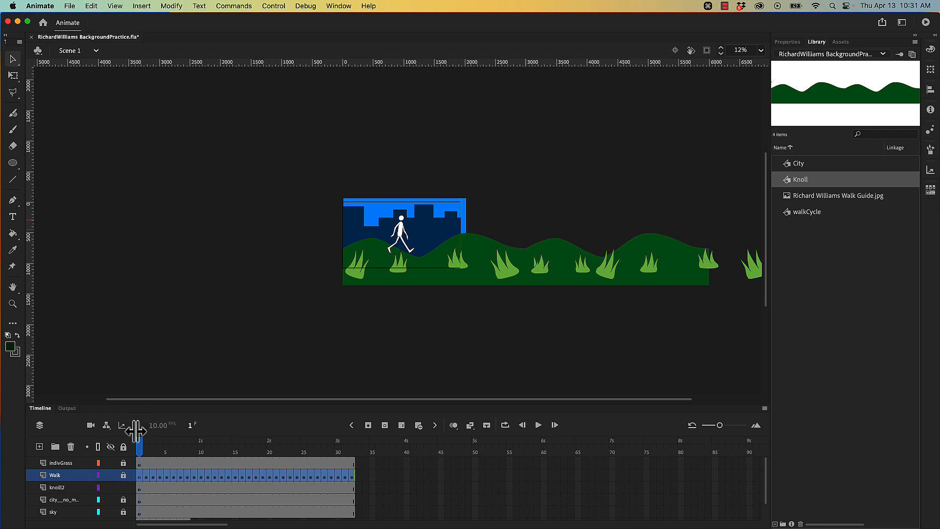
{"action": "left_click_drag", "start_coordinate": [141, 446], "coordinate": [354, 450]}
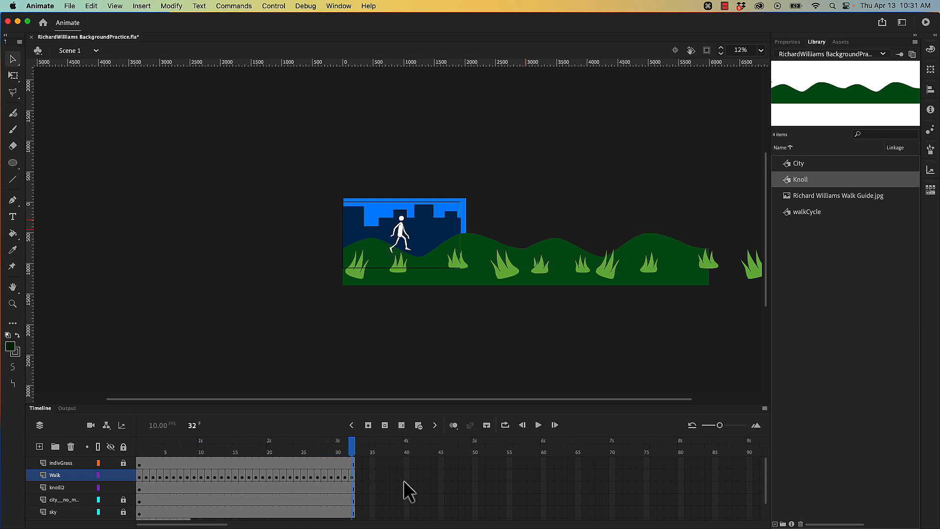
{"action": "left_click_drag", "start_coordinate": [352, 448], "coordinate": [132, 443]}
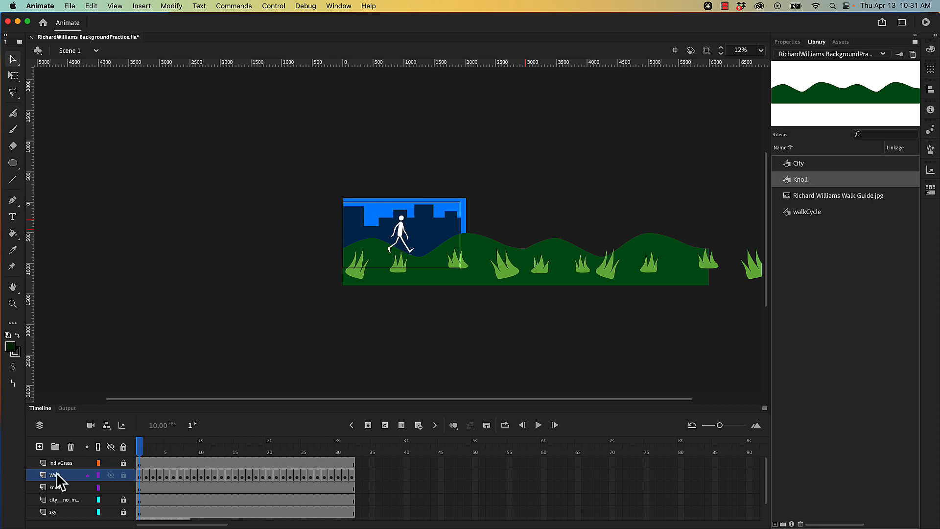
{"action": "left_click_drag", "start_coordinate": [138, 447], "coordinate": [351, 484]}
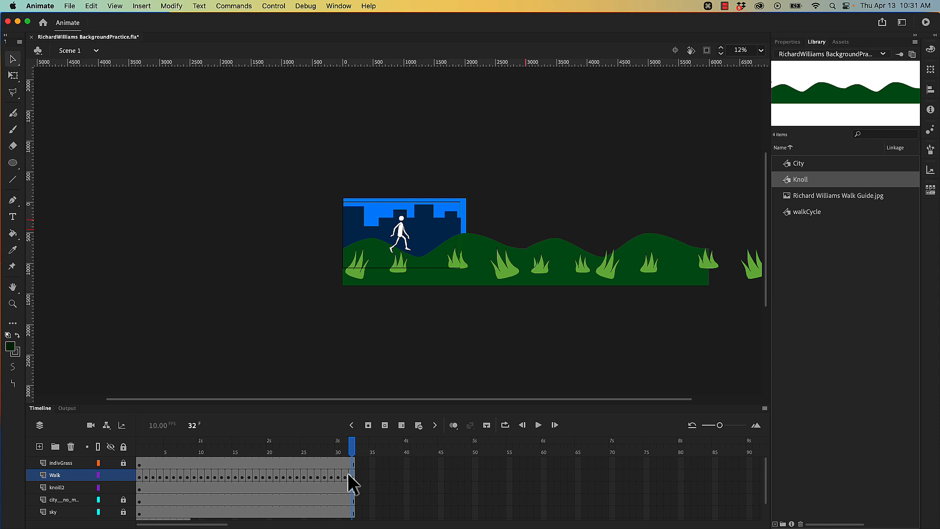
Convert the Walk layer with all its frames to a graphic symbol named Walk
{"action": "left_click", "coordinate": [70, 473]}
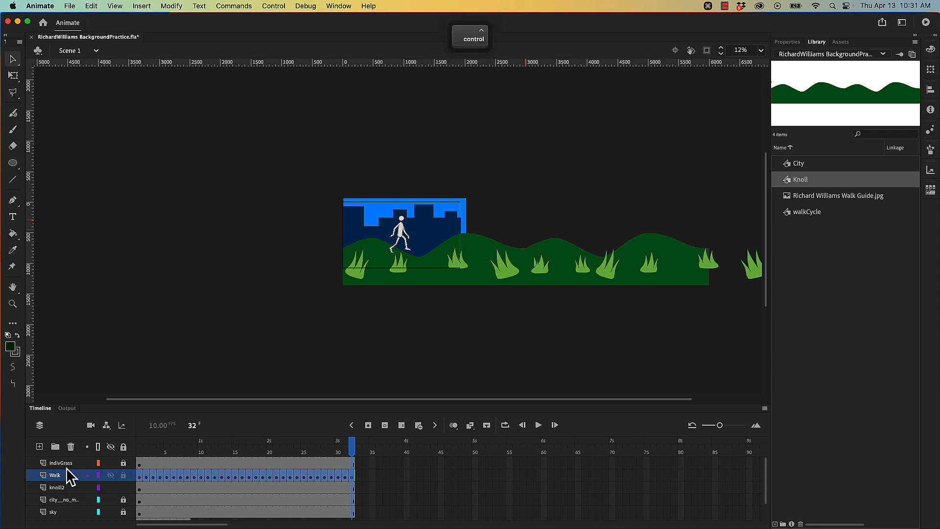
{"action": "left_click", "coordinate": [60, 475], "text": "ctrl"}
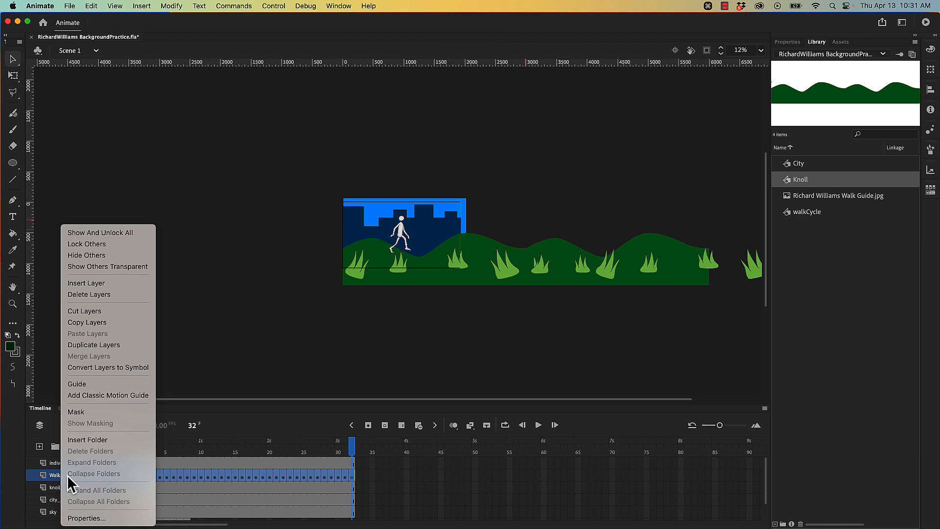
{"action": "left_click", "coordinate": [145, 367]}
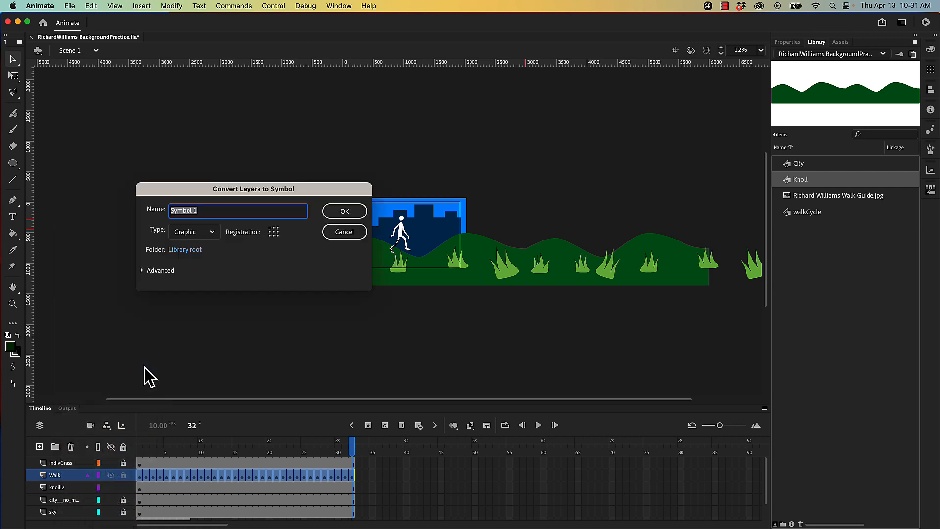
{"action": "type", "text": "Walk"}
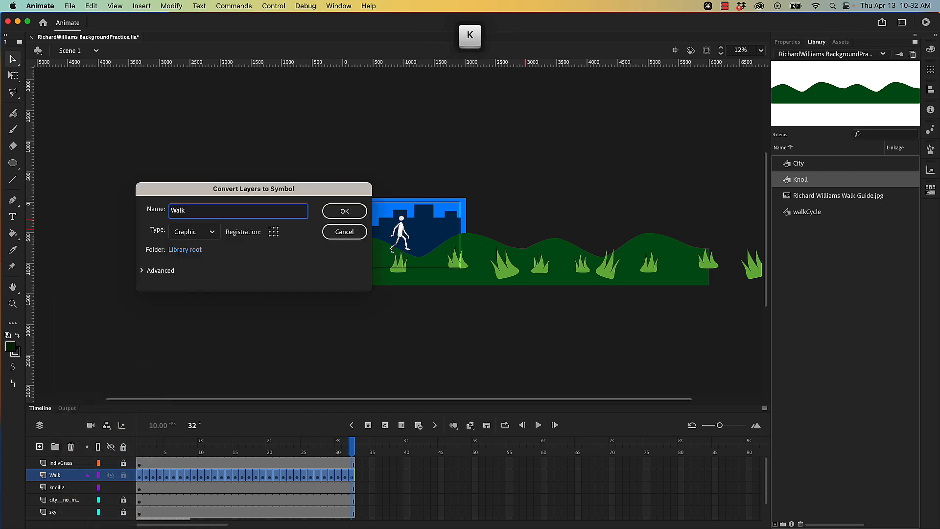
{"action": "left_click", "coordinate": [345, 210]}
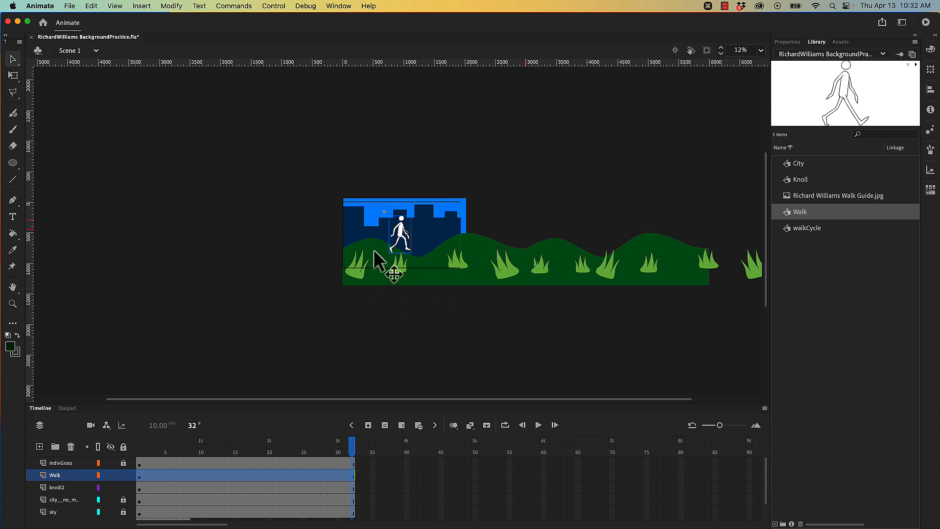
Play and scrub the timeline between frames 1 and 32 to check the converted Walk symbol's motion
{"action": "key", "text": "Return"}
{"action": "left_click", "coordinate": [139, 477]}
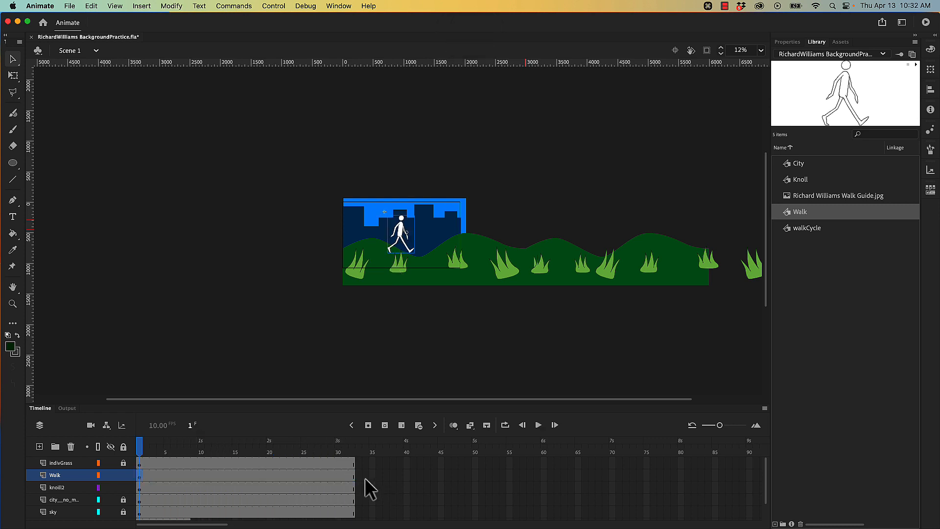
{"action": "left_click", "coordinate": [352, 476]}
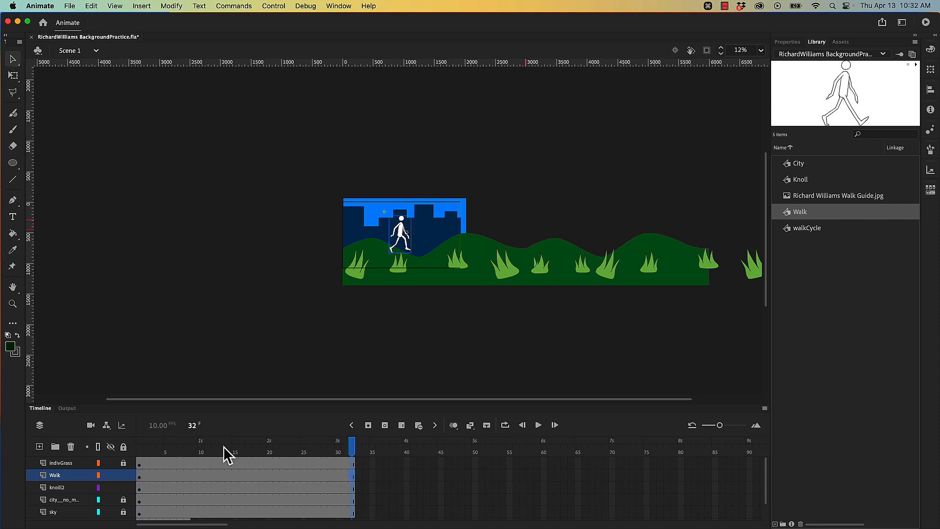
{"action": "left_click_drag", "start_coordinate": [352, 447], "coordinate": [125, 455]}
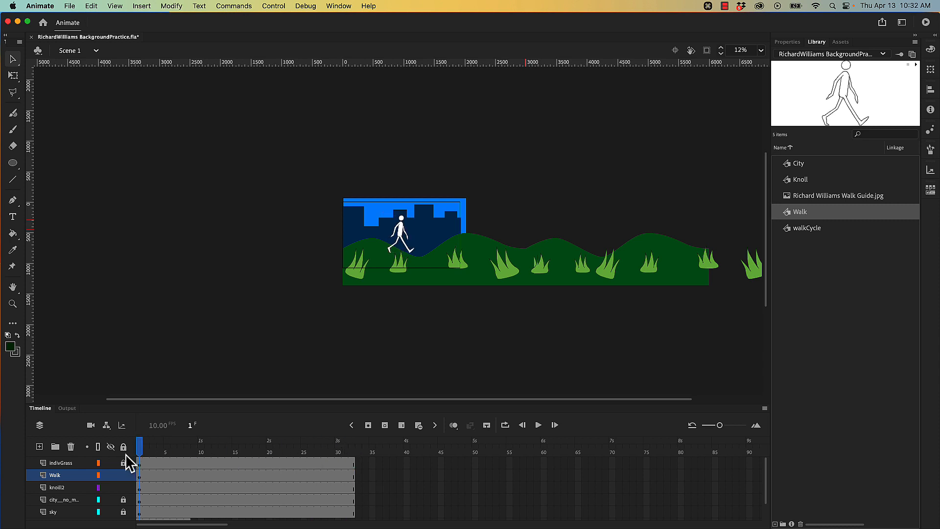
Open the Walk symbol on the stage to examine its nested keyframes and return to Scene 1
{"action": "left_click", "coordinate": [408, 252]}
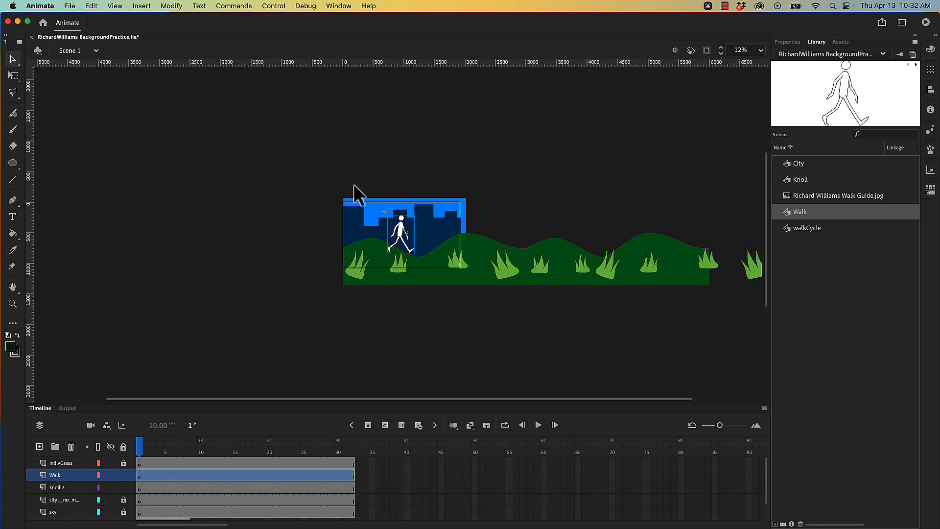
{"action": "double_click", "coordinate": [398, 232]}
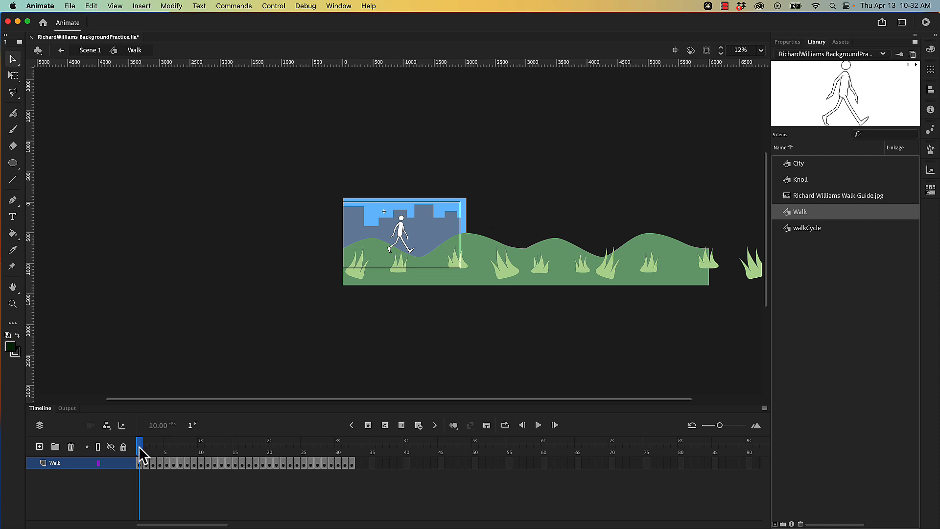
{"action": "mouse_move", "coordinate": [143, 453]}
{"action": "left_mouse_down"}
{"action": "mouse_move", "coordinate": [351, 457]}
{"action": "mouse_move", "coordinate": [140, 456]}
{"action": "left_mouse_up"}
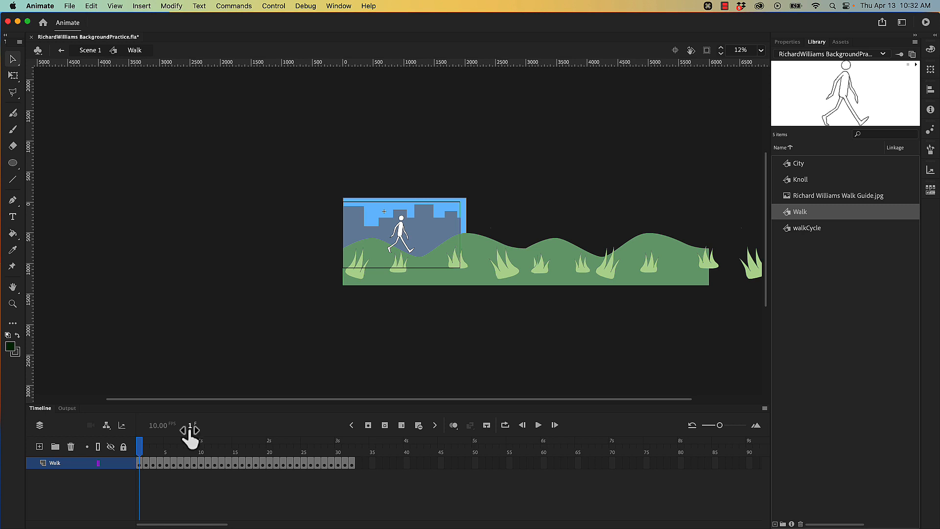
{"action": "left_click", "coordinate": [61, 49]}
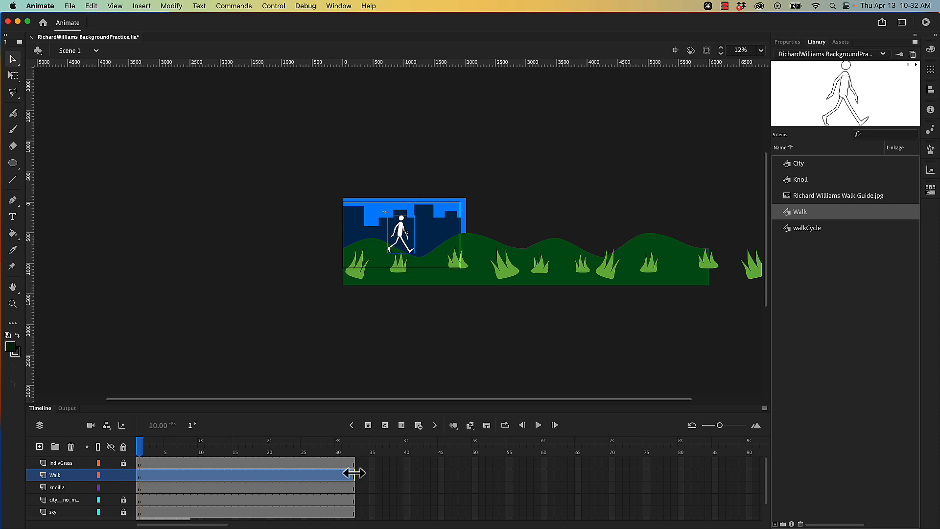
Extend the Walk layer to frame 74, and unlock the city layer and extend it to the same frame
{"action": "left_click_drag", "start_coordinate": [354, 473], "coordinate": [638, 487]}
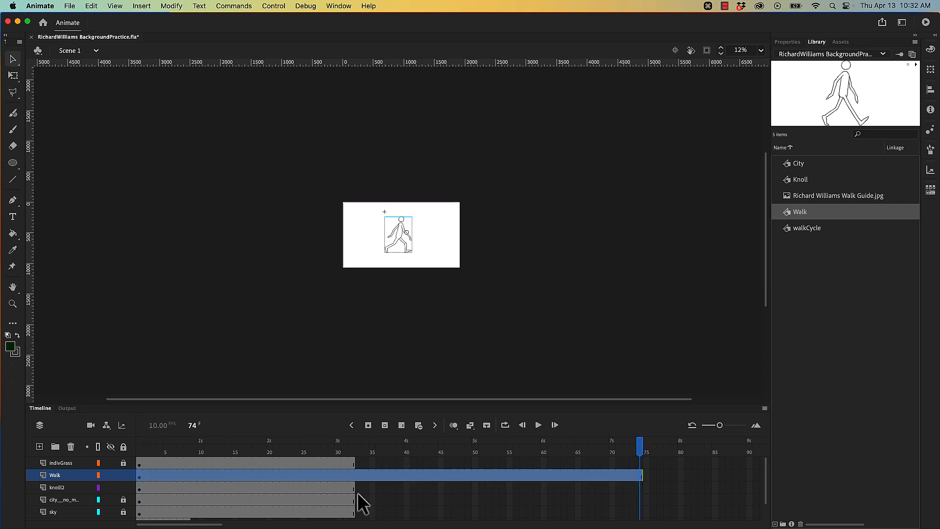
{"action": "left_click", "coordinate": [343, 499]}
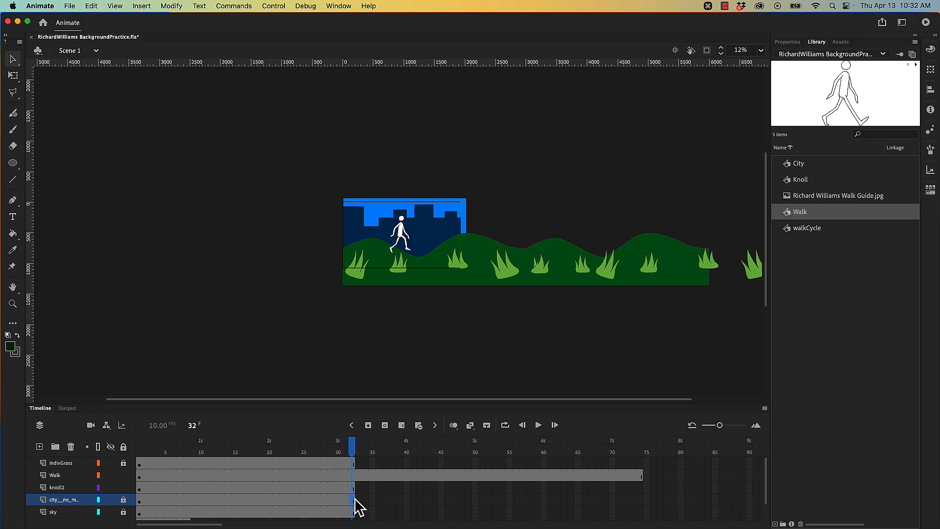
{"action": "left_click", "coordinate": [139, 499]}
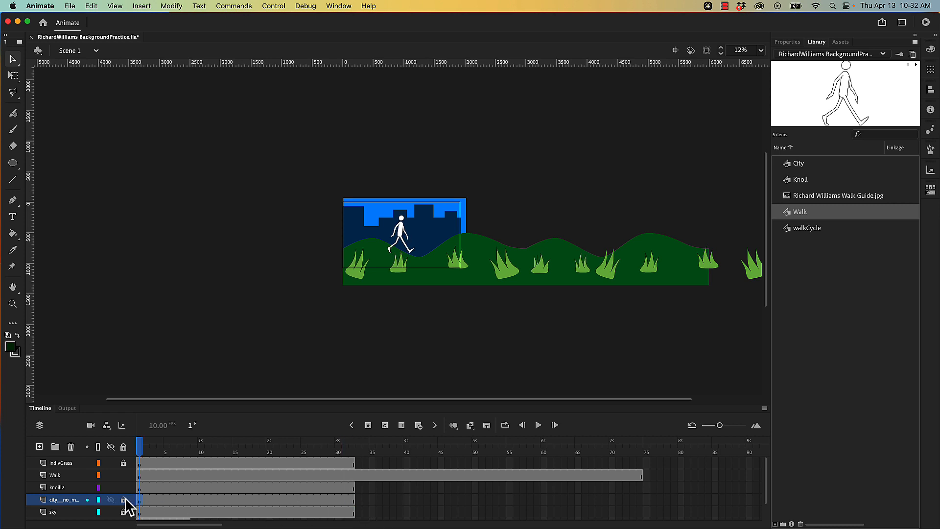
{"action": "left_click", "coordinate": [351, 499]}
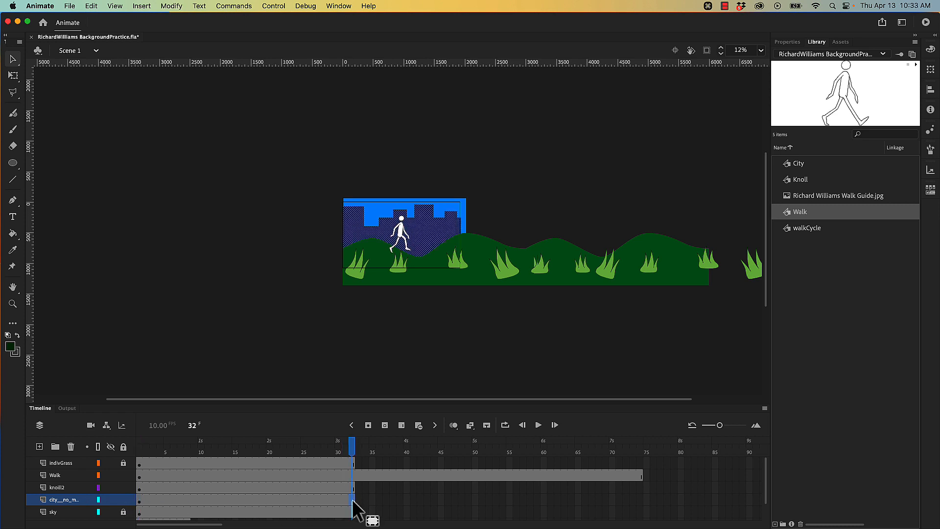
{"action": "left_click", "coordinate": [143, 498]}
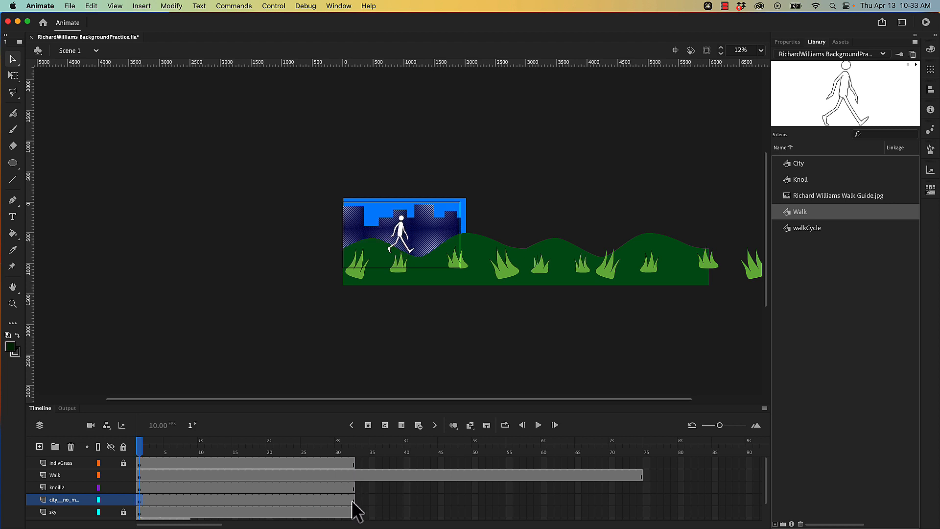
{"action": "key", "text": "shift"}
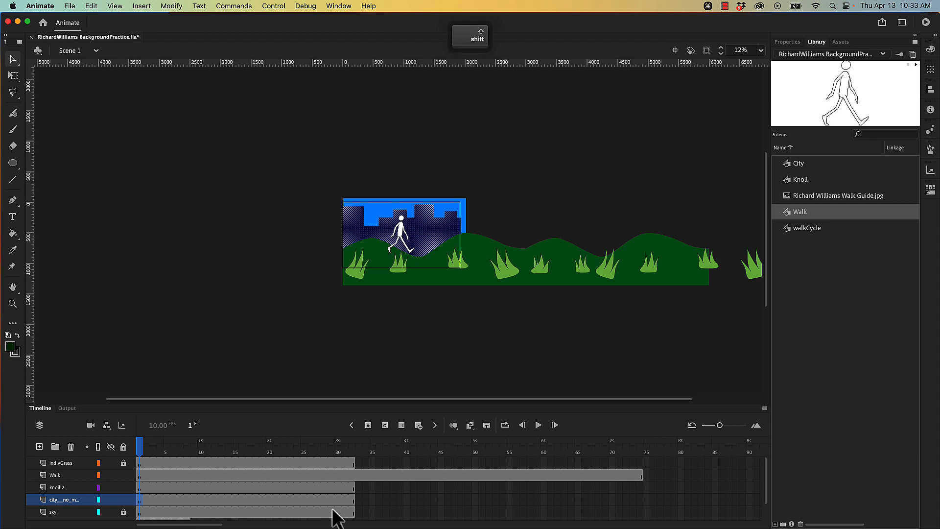
{"action": "left_click", "coordinate": [353, 499]}
{"action": "left_click_drag", "start_coordinate": [353, 498], "coordinate": [641, 516]}
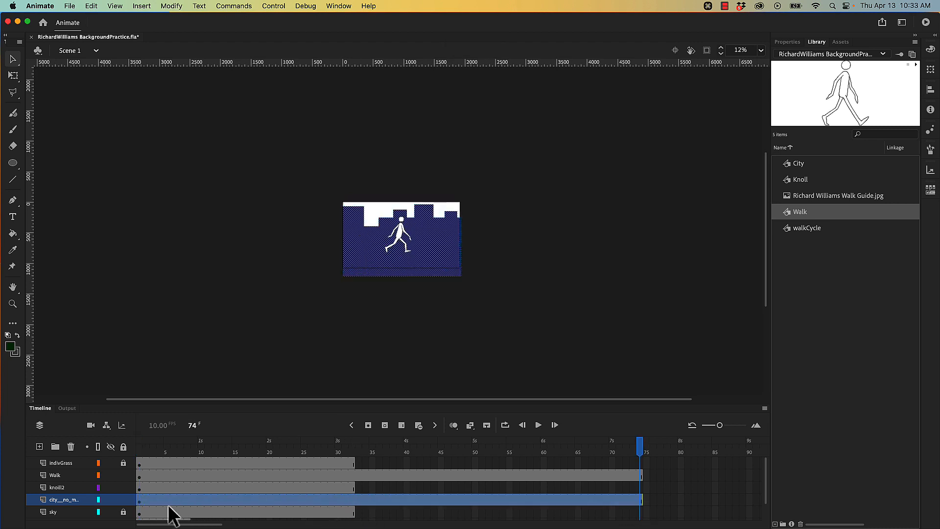
Unlock the sky layer and extend its frame span to frame 74
{"action": "left_click", "coordinate": [141, 513]}
{"action": "left_click", "coordinate": [354, 511], "text": "shift"}
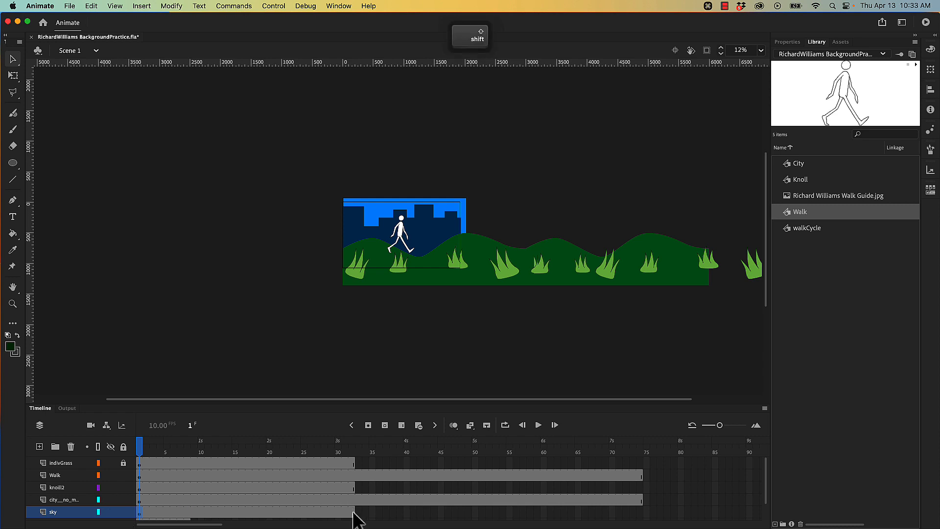
{"action": "left_click", "coordinate": [140, 512]}
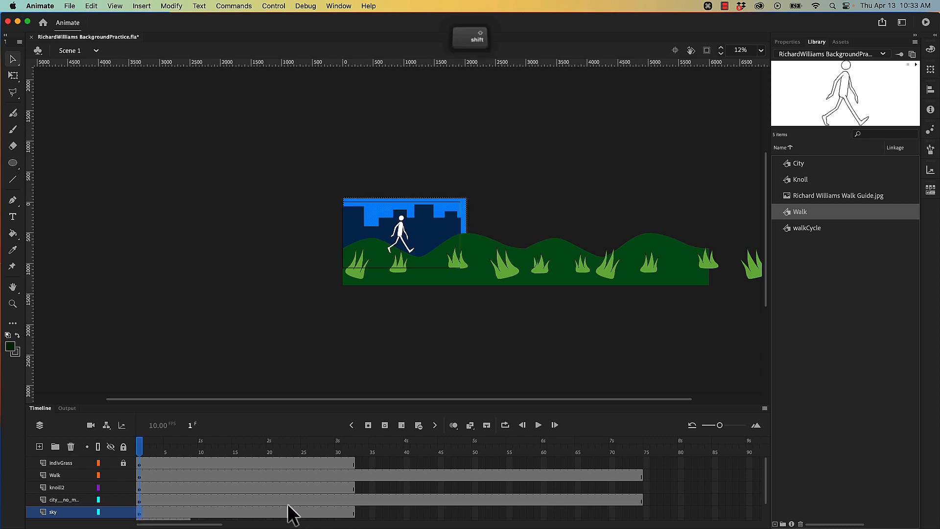
{"action": "left_click_drag", "start_coordinate": [350, 512], "coordinate": [638, 504]}
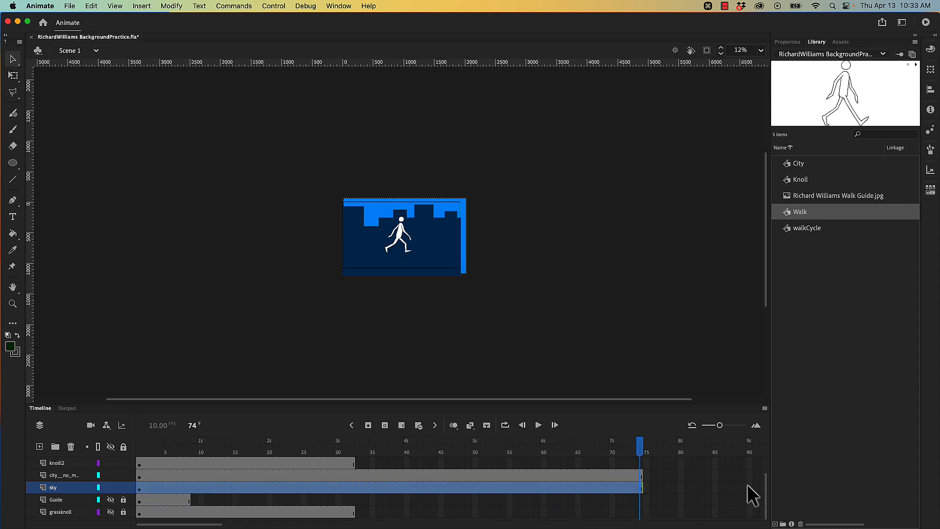
Extend the knoll2 layer's frame span to frame 74 and select its last frame
{"action": "scroll", "coordinate": [766, 485], "scroll_direction": "up", "scroll_amount": 2}
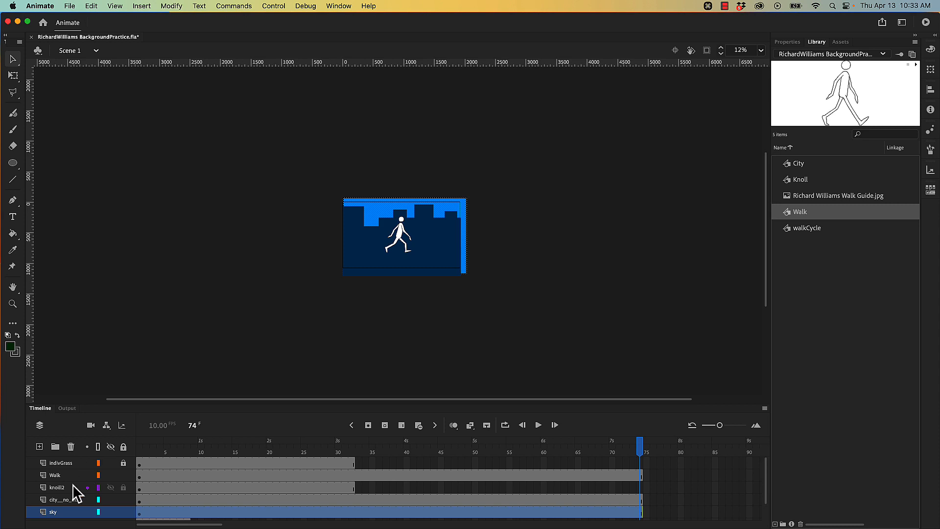
{"action": "left_click", "coordinate": [141, 486]}
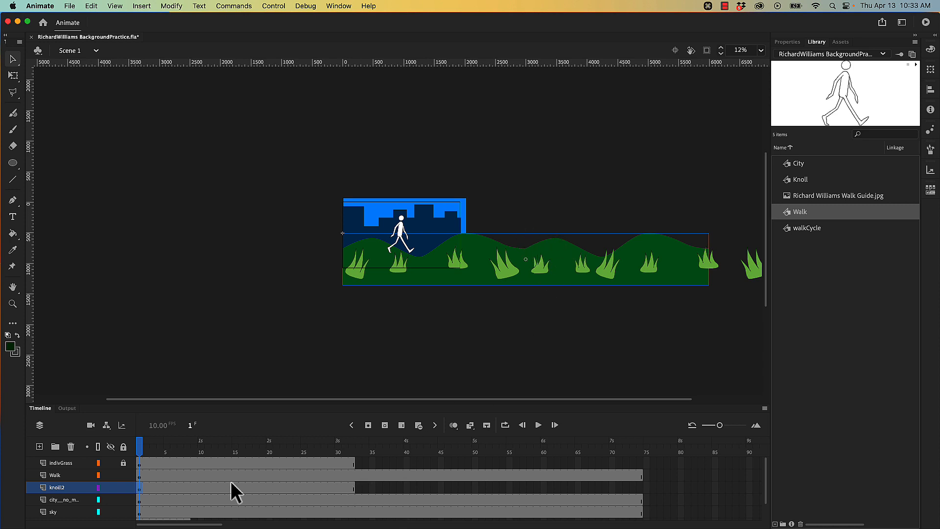
{"action": "right_click", "coordinate": [140, 475]}
{"action": "left_click", "coordinate": [145, 450]}
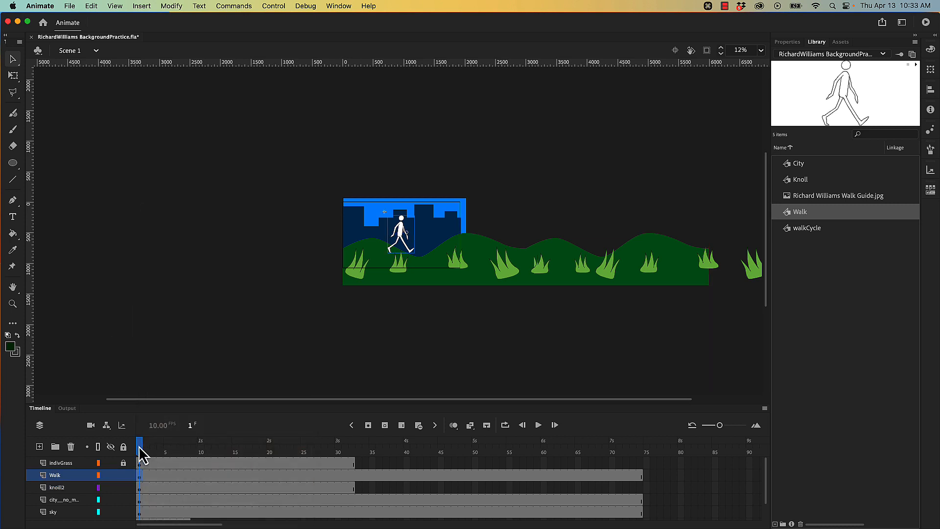
{"action": "left_click", "coordinate": [352, 484], "text": "shift"}
{"action": "left_click_drag", "start_coordinate": [346, 486], "coordinate": [141, 479]}
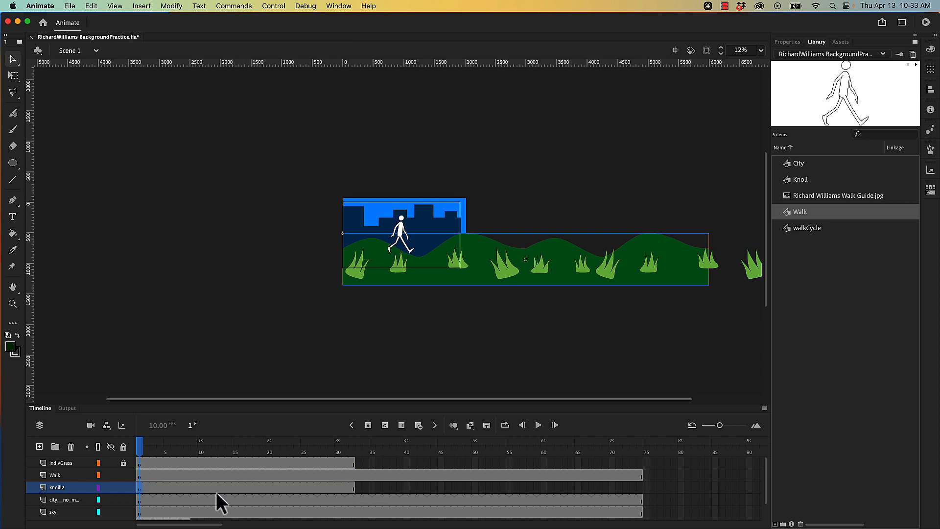
{"action": "left_click", "coordinate": [351, 487]}
{"action": "left_click_drag", "start_coordinate": [353, 486], "coordinate": [642, 488]}
{"action": "left_click", "coordinate": [641, 487]}
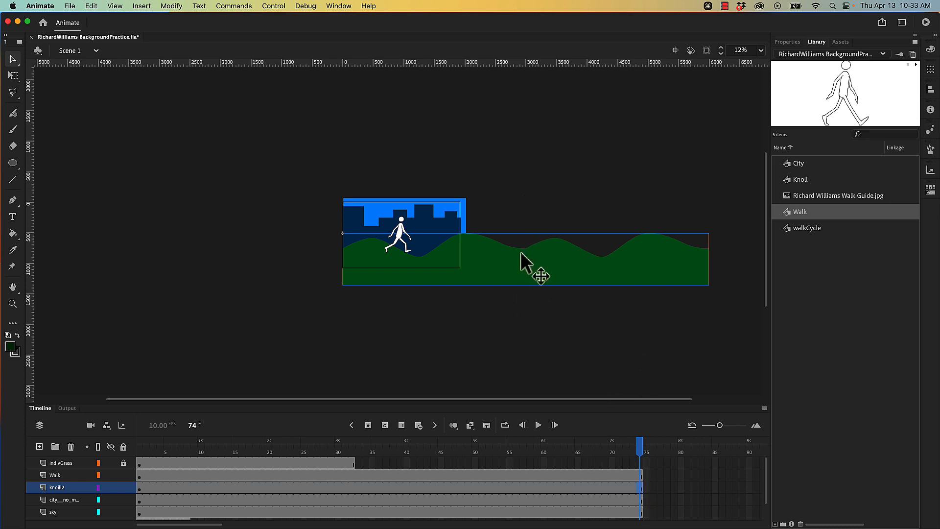
Insert a keyframe on the knoll2 layer at frame 74
{"action": "left_click", "coordinate": [369, 425]}
{"action": "key", "text": "shift"}
{"action": "left_click_drag", "start_coordinate": [640, 488], "coordinate": [639, 487]}
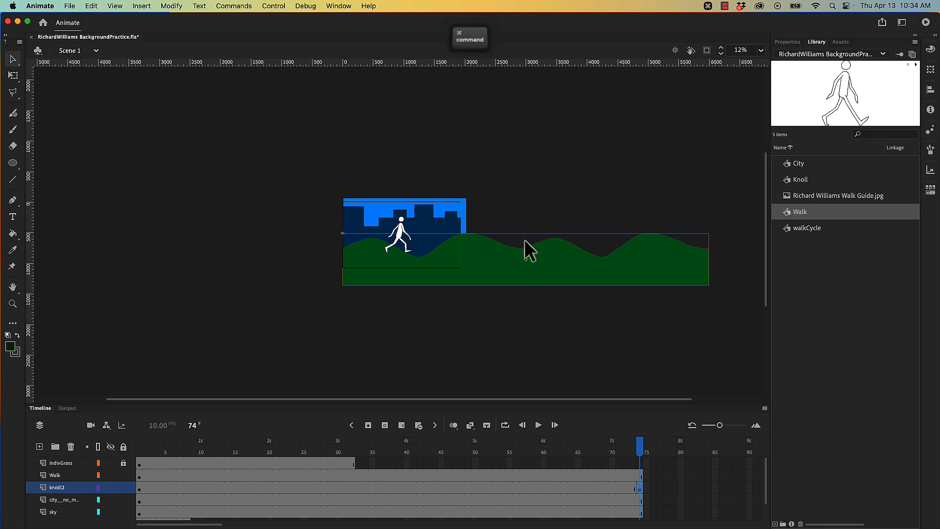
Slide the hills about 3000 px left on frame 74 so their repeated half lines up with the stage
{"action": "key", "text": "super+equal"}
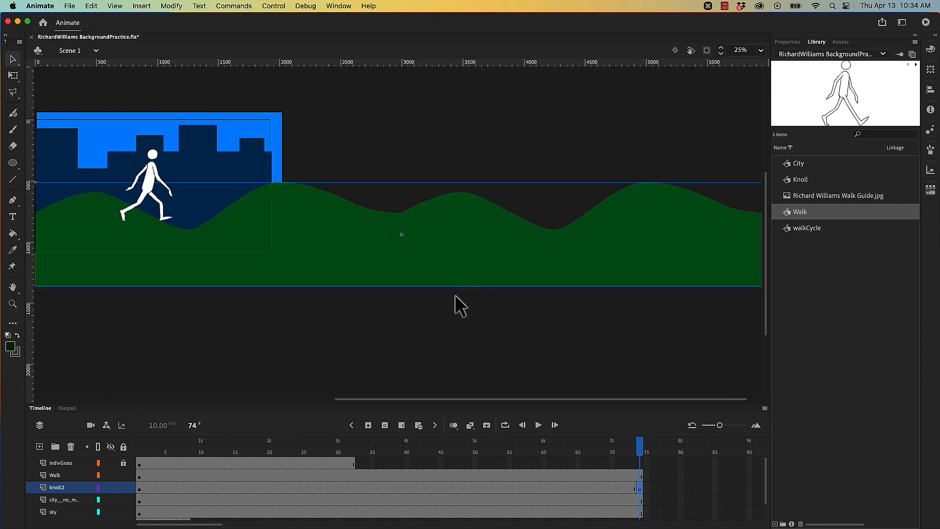
{"action": "key", "text": "super+minus"}
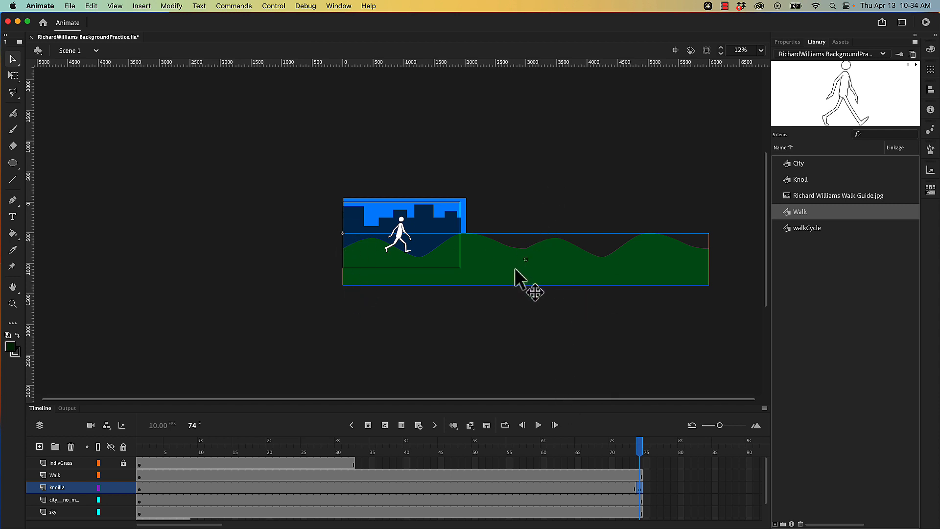
{"action": "left_click_drag", "start_coordinate": [535, 284], "coordinate": [352, 278]}
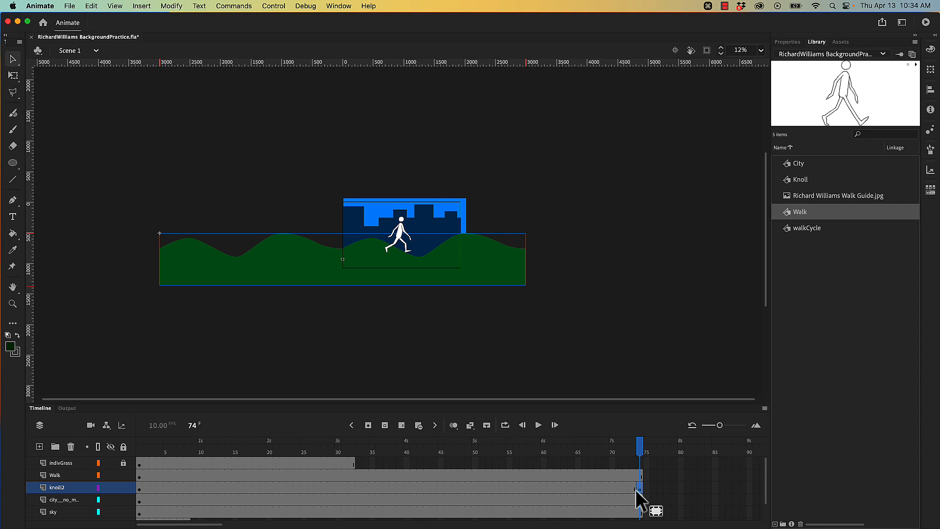
Create a classic tween between the first and last keyframes of the knoll2 layer
{"action": "left_click", "coordinate": [138, 487]}
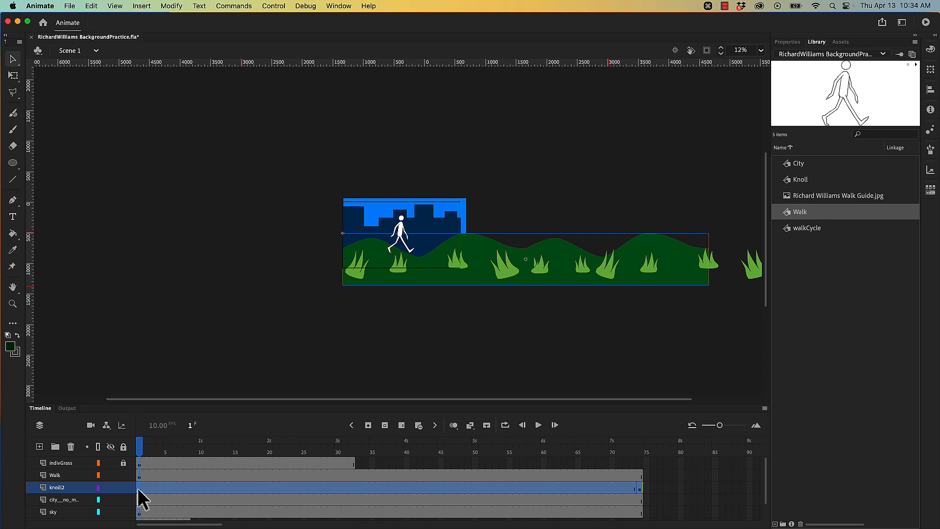
{"action": "left_click", "coordinate": [409, 486], "text": "ctrl"}
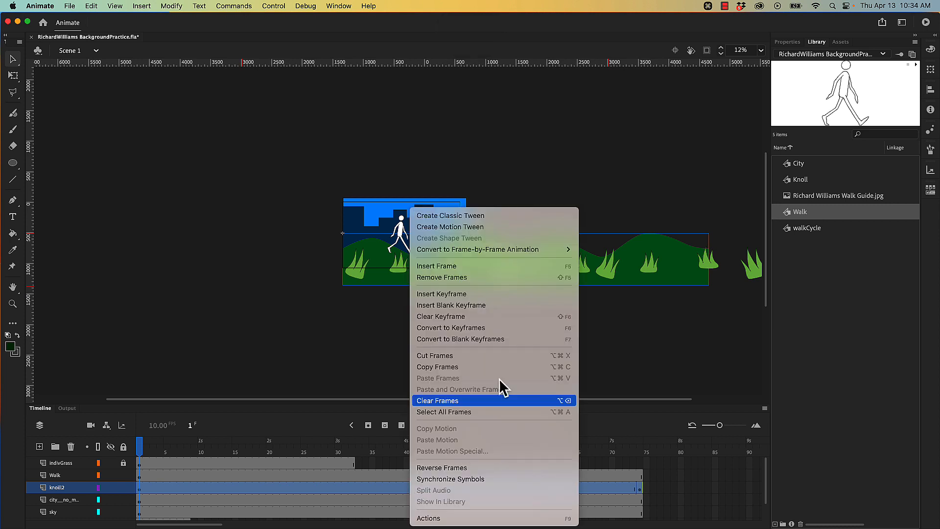
{"action": "left_click", "coordinate": [482, 221]}
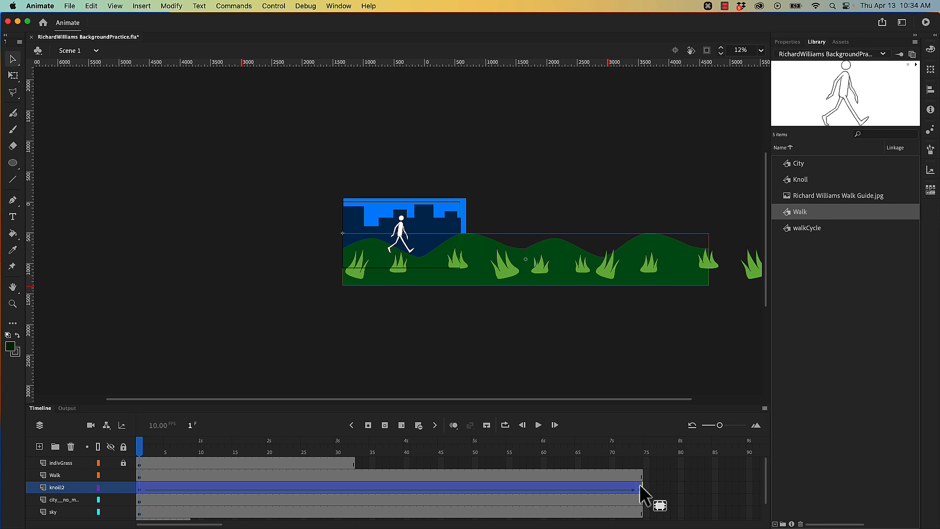
Turn on looping with the range set to frames 1 to 74 and scrub through the hill tween
{"action": "left_click", "coordinate": [505, 424]}
{"action": "left_click_drag", "start_coordinate": [153, 440], "coordinate": [640, 433]}
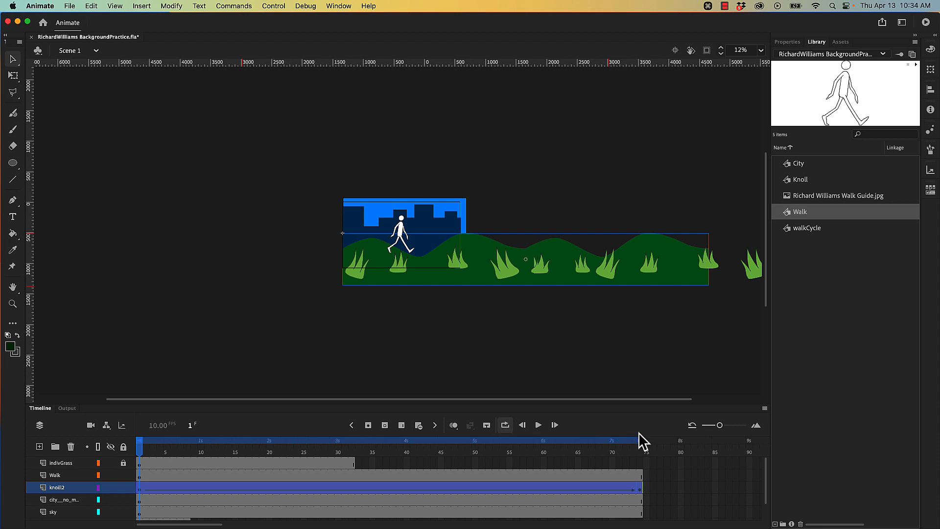
{"action": "left_click_drag", "start_coordinate": [147, 448], "coordinate": [642, 458]}
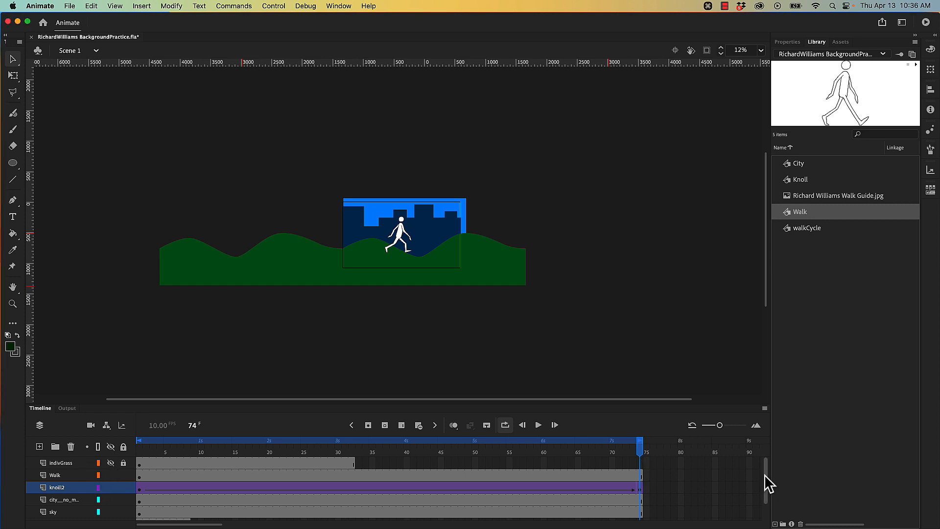
Return to frame 1, lock every layer except indivGrass, and select all the grass on that layer
{"action": "scroll", "coordinate": [766, 480], "scroll_direction": "down", "scroll_amount": 2}
{"action": "left_click_drag", "start_coordinate": [766, 500], "coordinate": [766, 469]}
{"action": "left_click_drag", "start_coordinate": [639, 445], "coordinate": [134, 460]}
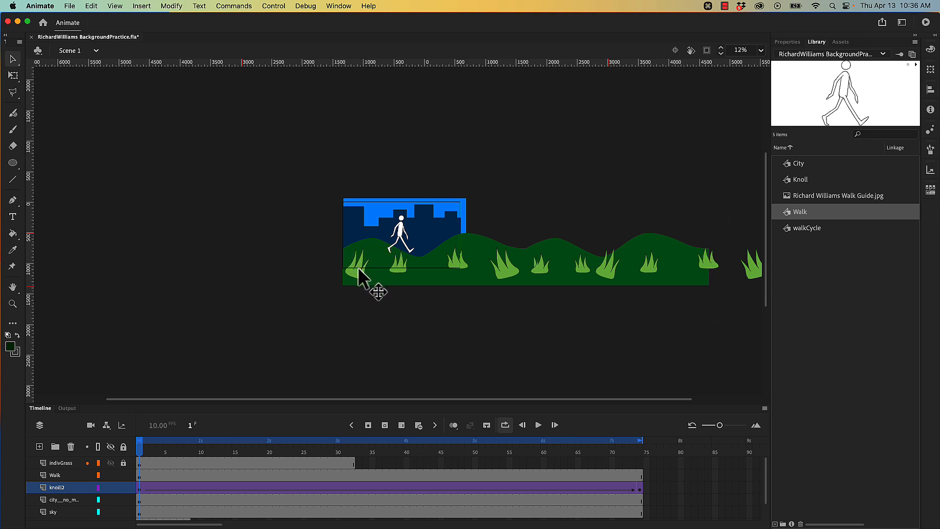
{"action": "left_click", "coordinate": [371, 274]}
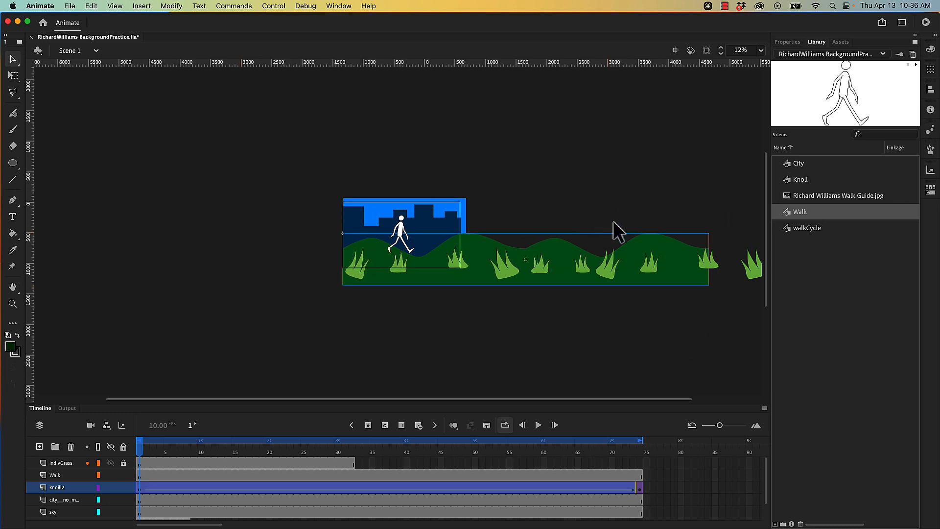
{"action": "left_click", "coordinate": [124, 487]}
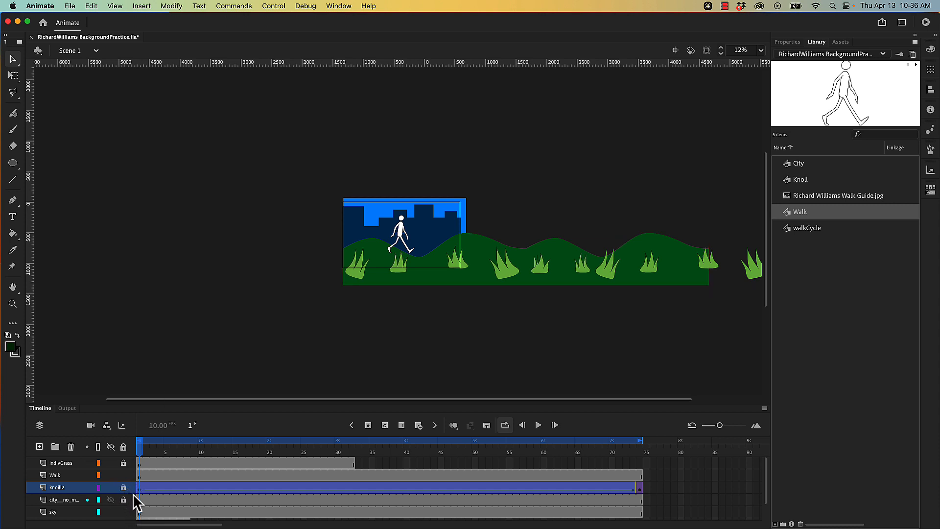
{"action": "left_click", "coordinate": [124, 512]}
{"action": "key", "text": "super+a"}
{"action": "left_click", "coordinate": [142, 462]}
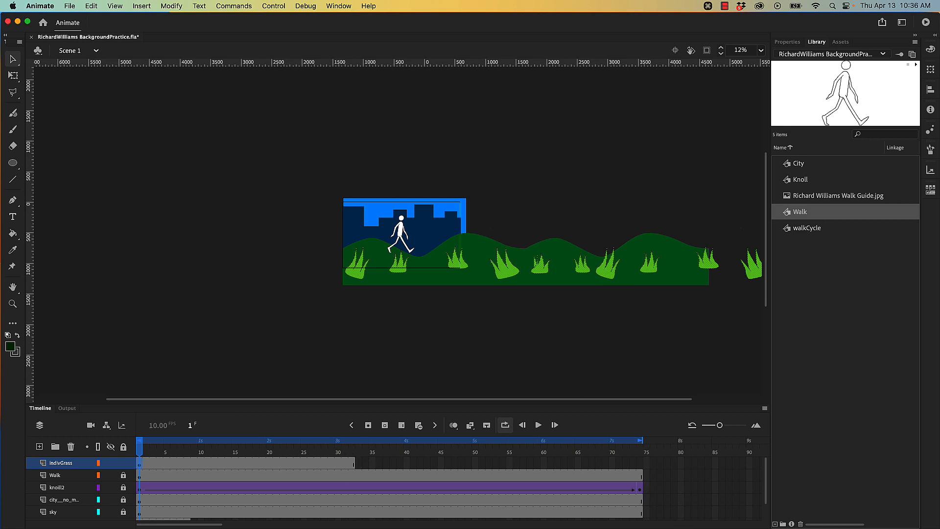
Extend the indivGrass layer's frame span to frame 74
{"action": "left_click_drag", "start_coordinate": [261, 456], "coordinate": [139, 463]}
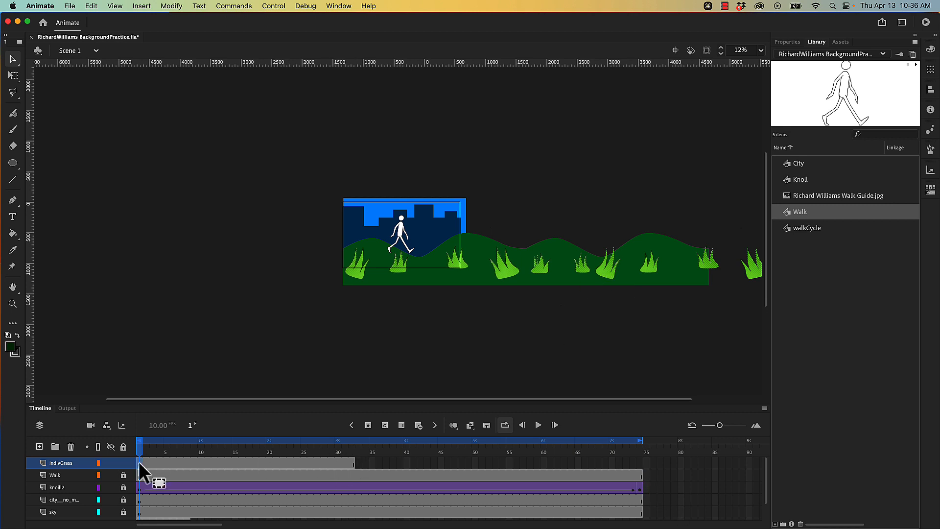
{"action": "left_click", "coordinate": [352, 462]}
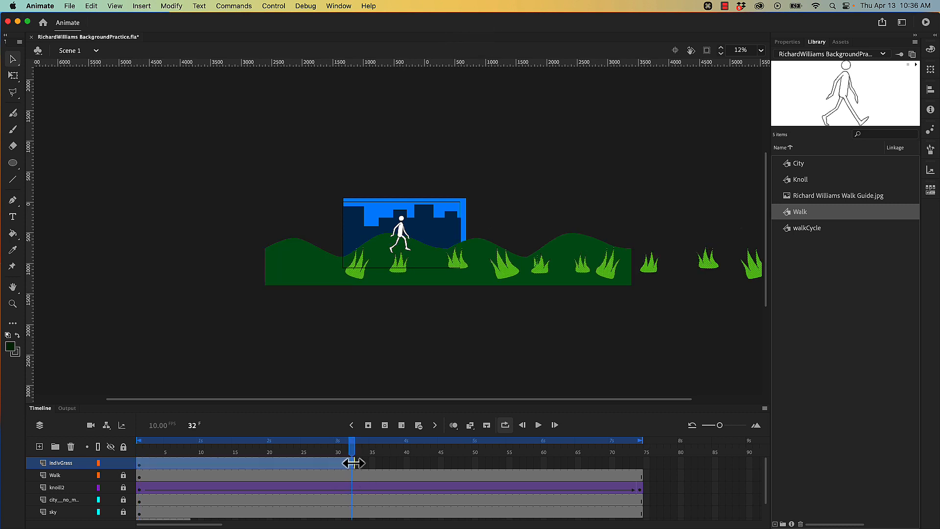
{"action": "left_click_drag", "start_coordinate": [352, 463], "coordinate": [640, 478]}
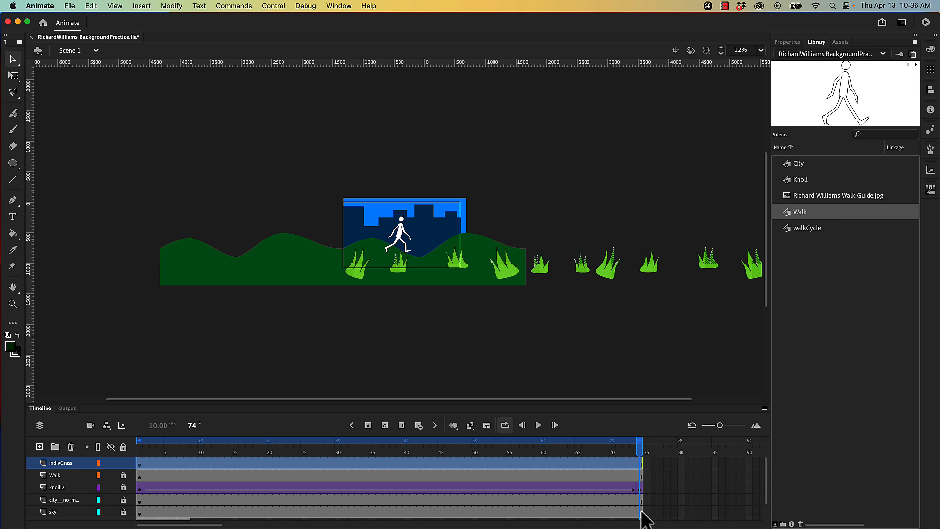
Insert a keyframe at frame 74 on the indivGrass layer and return to its first frame
{"action": "left_click", "coordinate": [638, 462]}
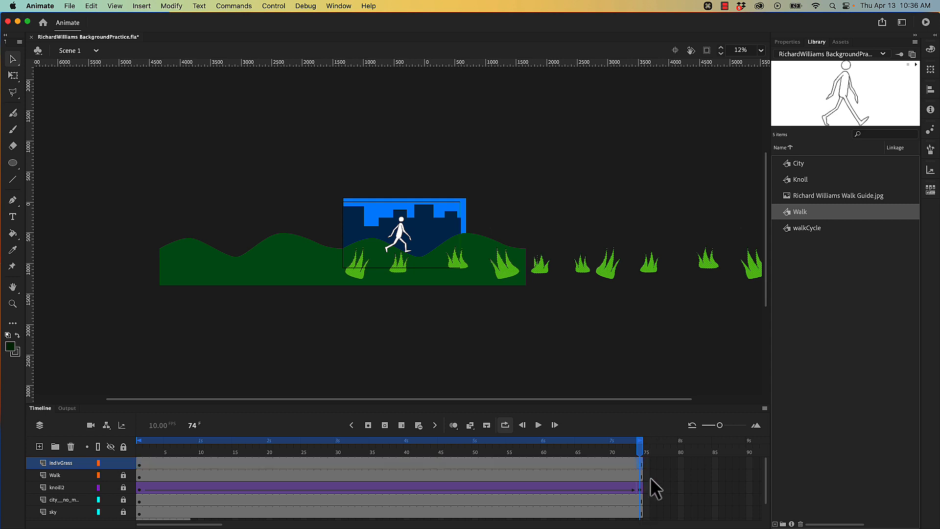
{"action": "left_click", "coordinate": [368, 424]}
{"action": "double_click", "coordinate": [139, 462]}
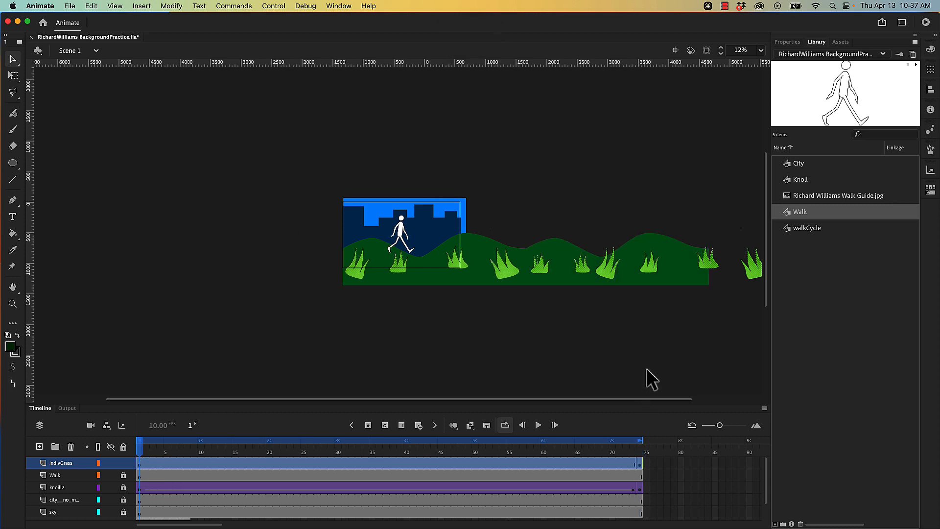
Move the grass left on frame 74 so its repeated tufts match the starting arrangement, and compare with frame 1
{"action": "left_click", "coordinate": [641, 463]}
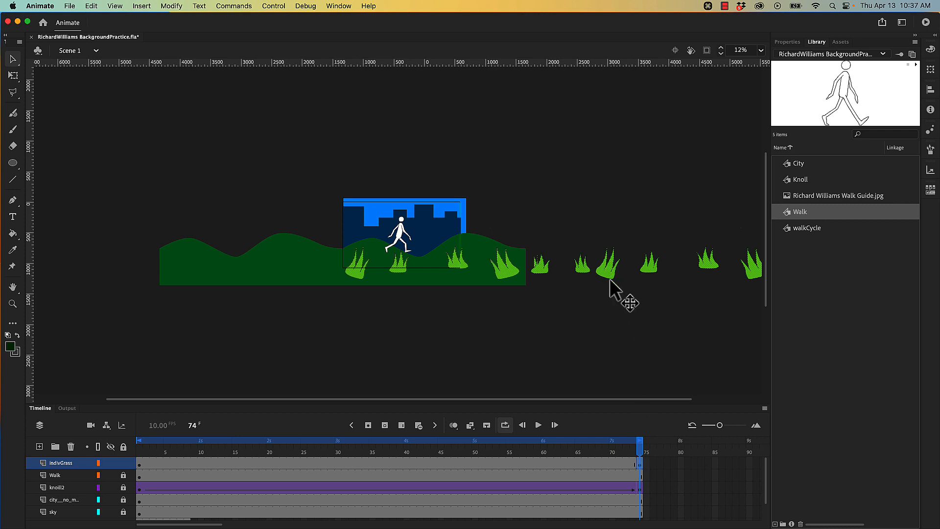
{"action": "left_click_drag", "start_coordinate": [608, 272], "coordinate": [358, 263]}
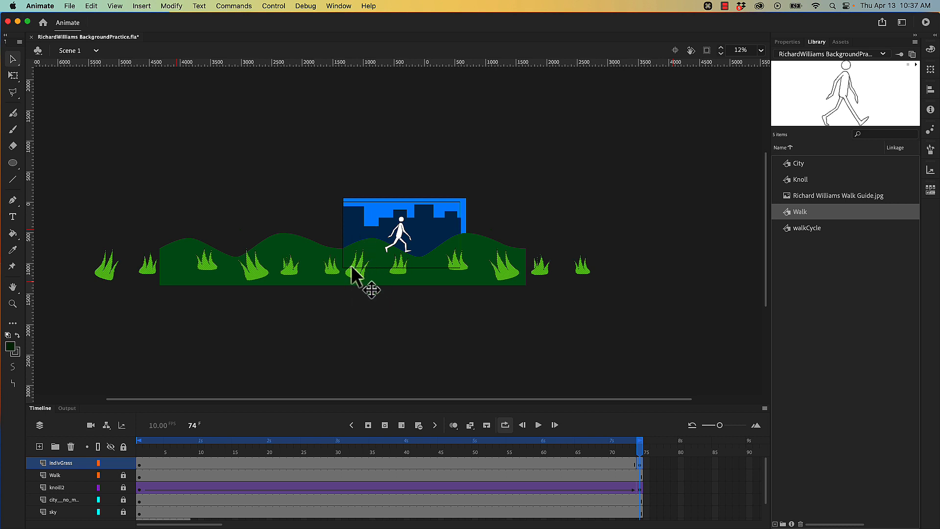
{"action": "left_click", "coordinate": [139, 460]}
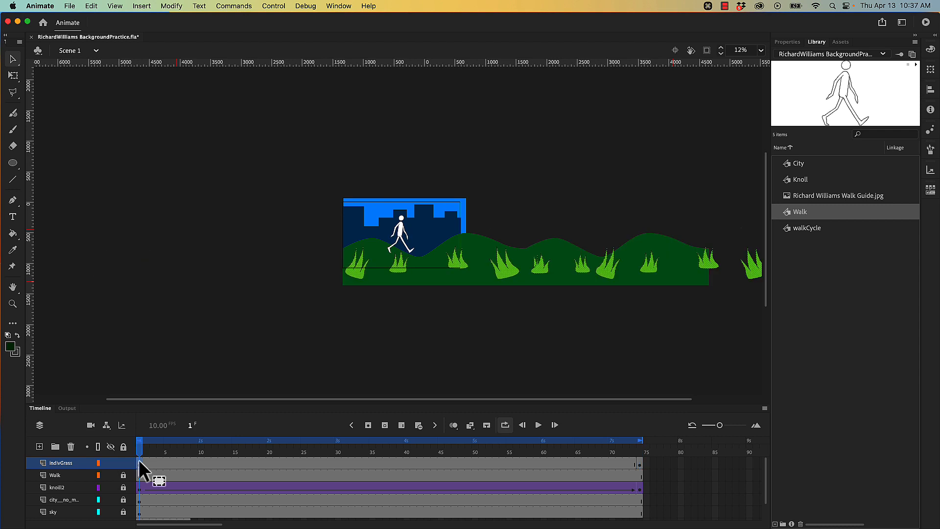
{"action": "left_click", "coordinate": [639, 463]}
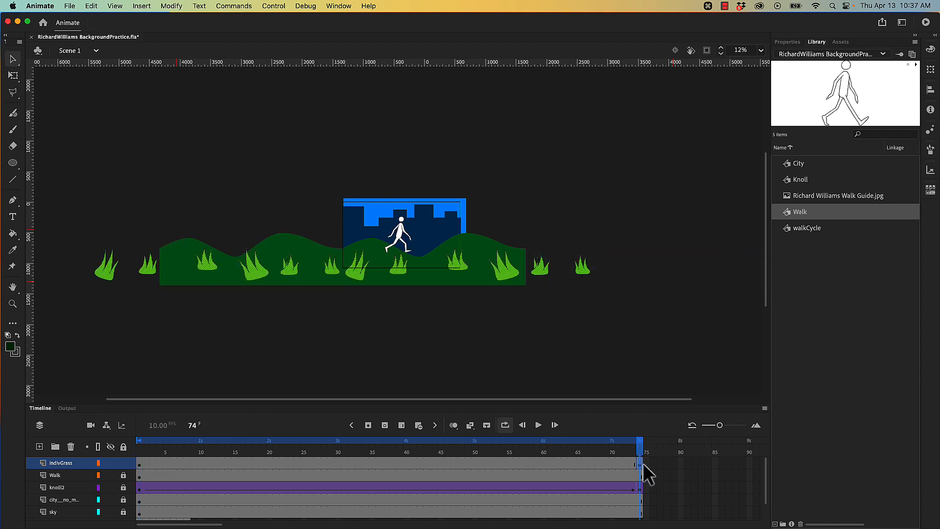
Create a classic tween across the indivGrass layer, accepting conversion of the grass to symbols
{"action": "left_click", "coordinate": [138, 462]}
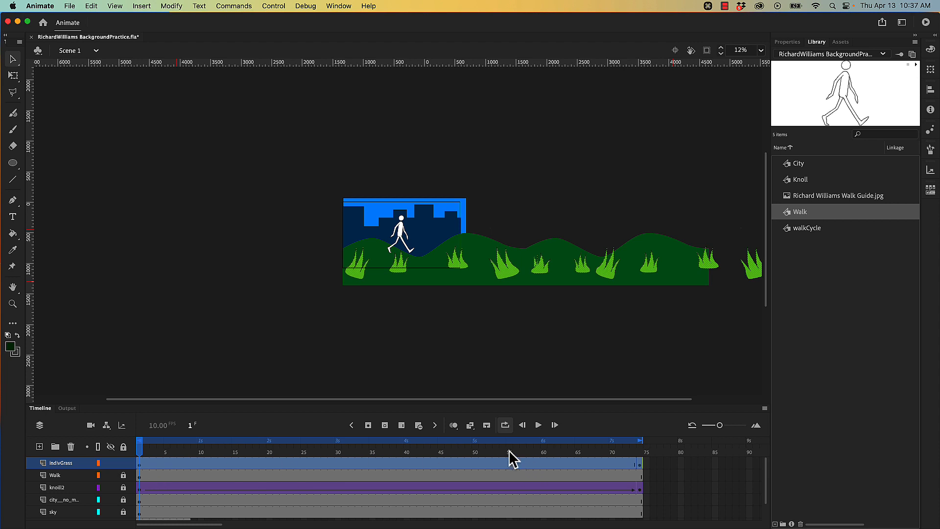
{"action": "right_click", "coordinate": [385, 463]}
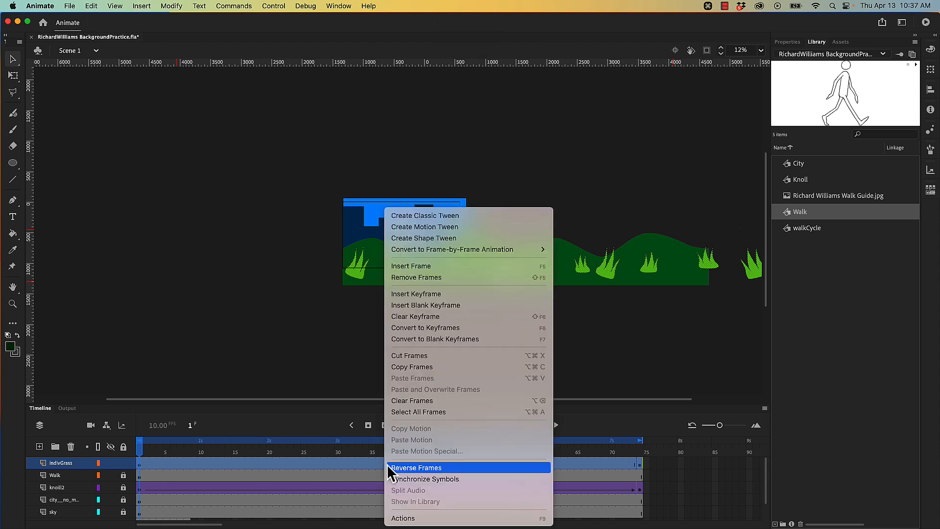
{"action": "left_click", "coordinate": [468, 215]}
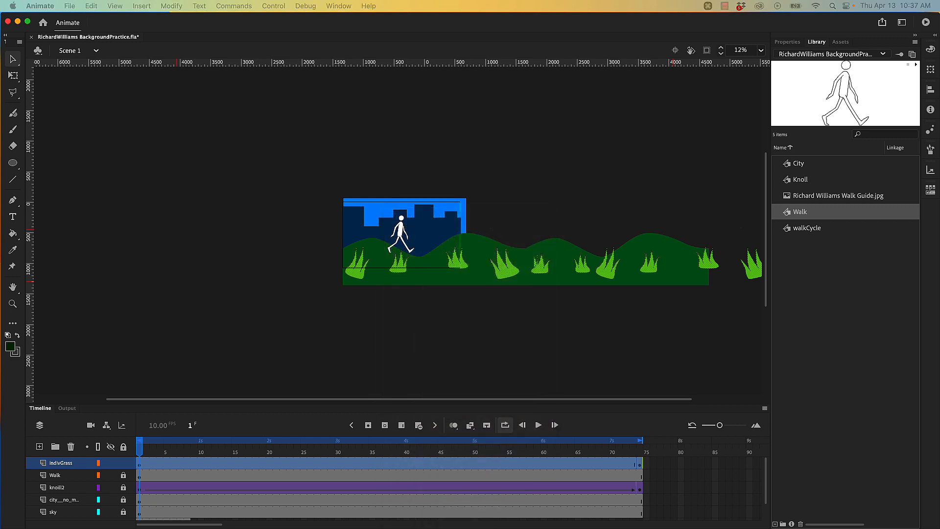
{"action": "left_click_drag", "start_coordinate": [322, 465], "coordinate": [329, 179]}
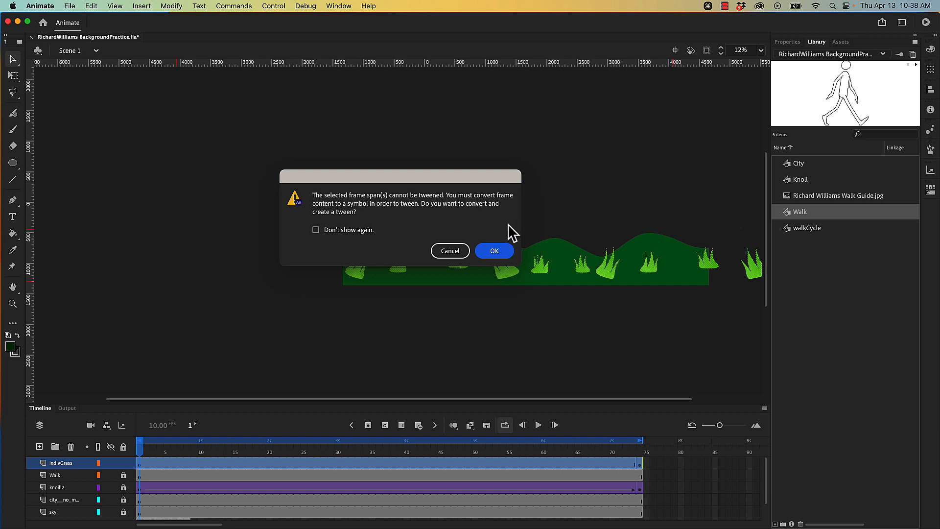
{"action": "left_click", "coordinate": [501, 250]}
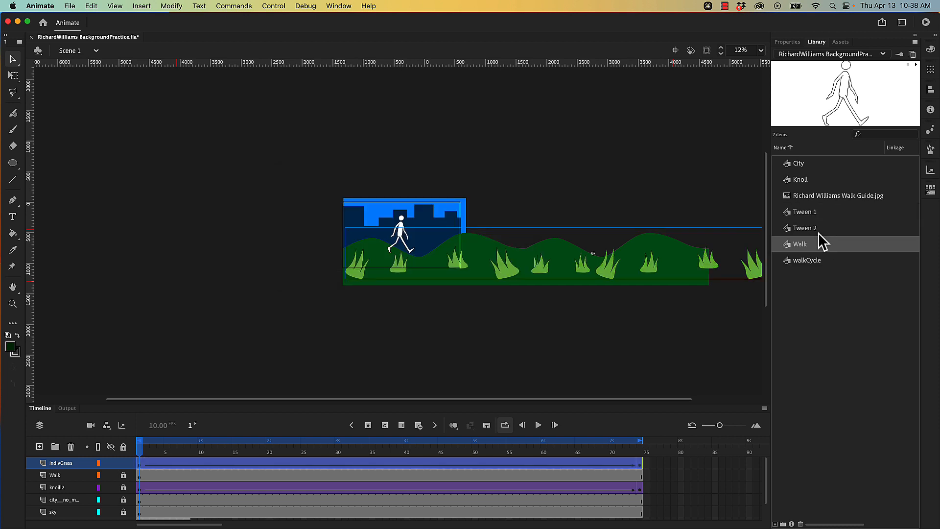
Rename the Tween 2 symbol in the library as Grass
{"action": "double_click", "coordinate": [812, 228]}
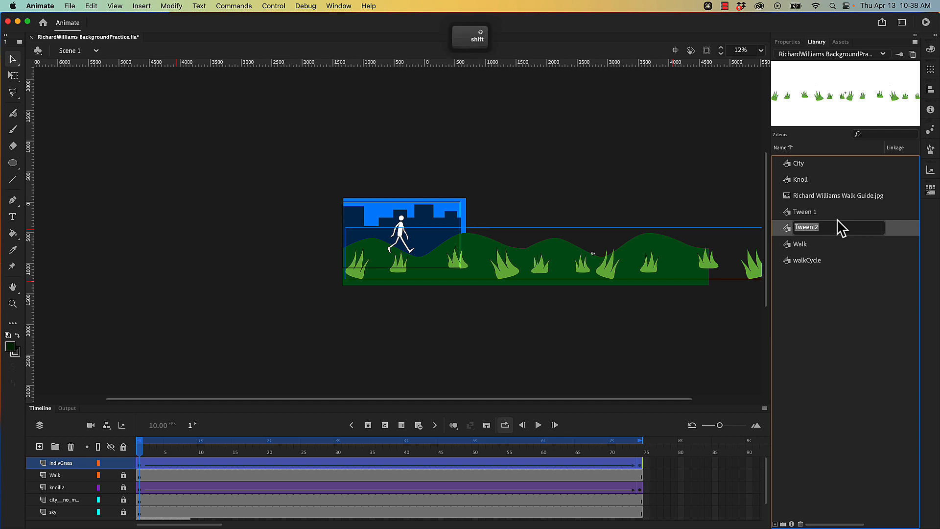
{"action": "type", "text": "Grass"}
{"action": "key", "text": "Return"}
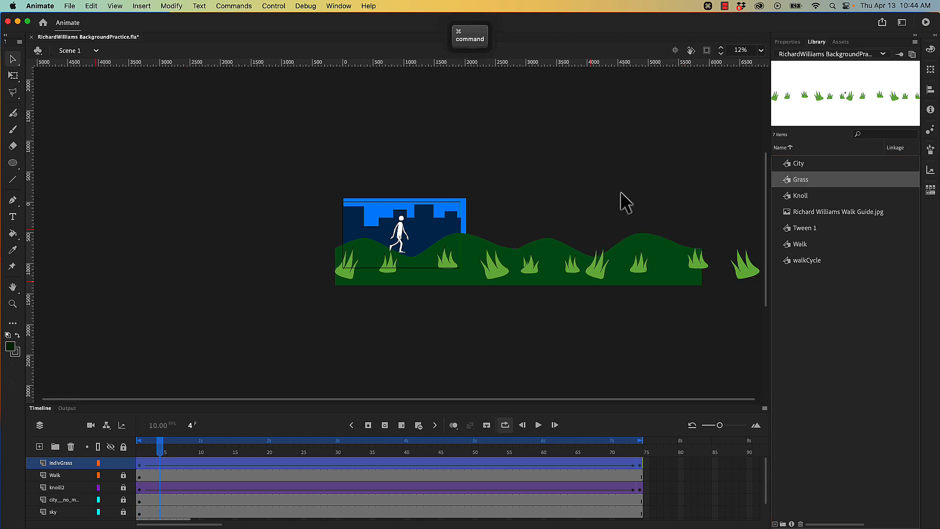
Play the looping animation close up and scrub back from its end to frame 1 to check the background movement
{"action": "key", "text": "super+equal"}
{"action": "key", "text": "super+equal"}
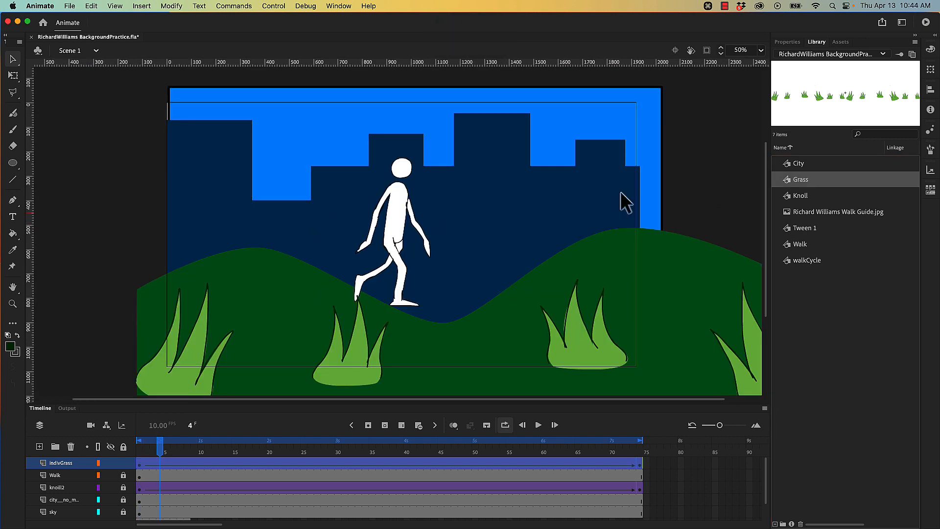
{"action": "left_click", "coordinate": [537, 425]}
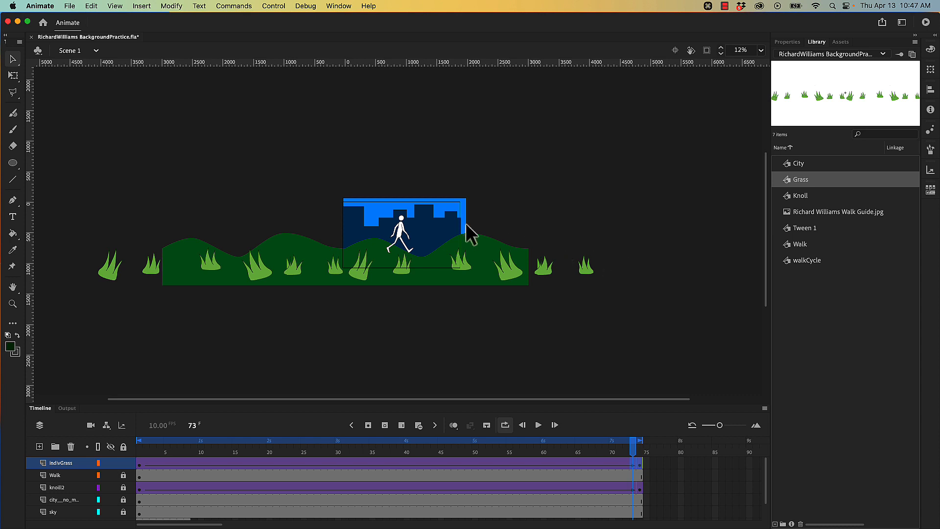
{"action": "left_click_drag", "start_coordinate": [634, 445], "coordinate": [119, 444]}
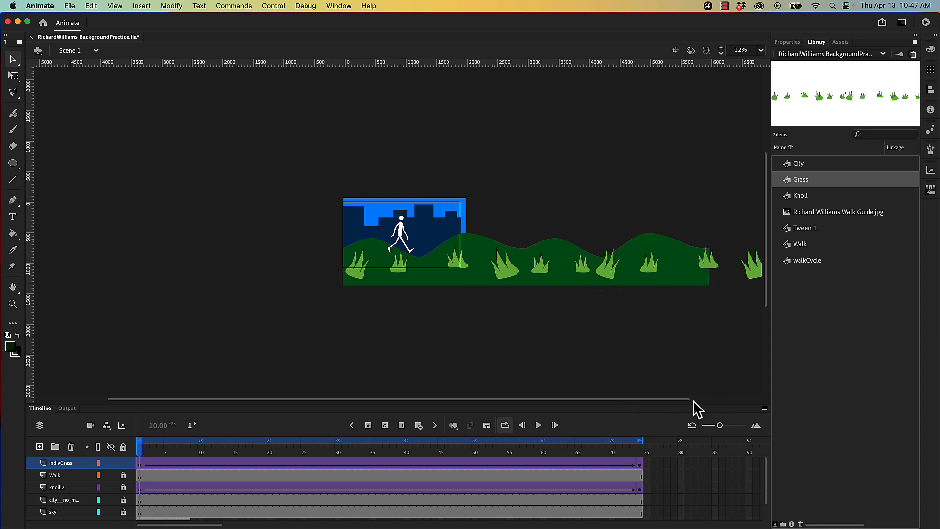
Nudge the grass on frame 1 so its starting edge meets the stage edge, and compare its tufts with frame 74
{"action": "left_click_drag", "start_coordinate": [685, 400], "coordinate": [740, 399]}
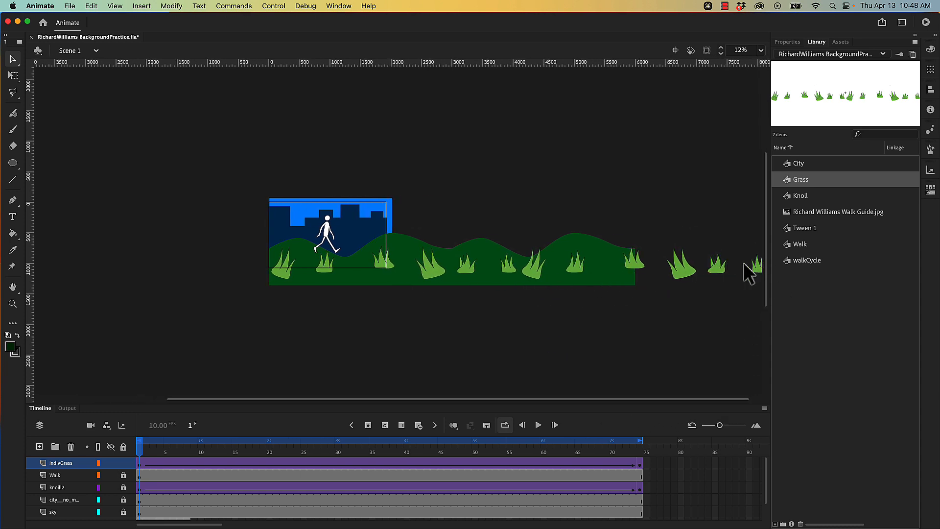
{"action": "left_click", "coordinate": [294, 272]}
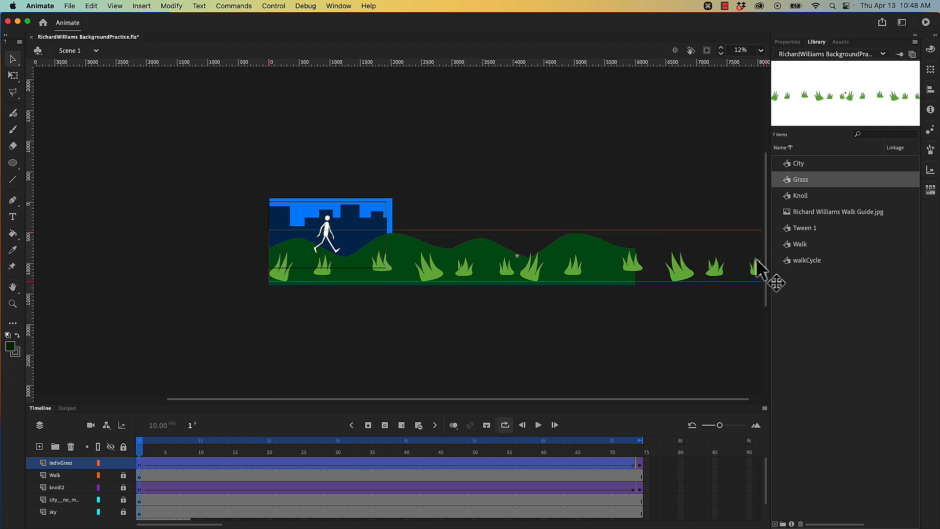
{"action": "left_click_drag", "start_coordinate": [728, 216], "coordinate": [723, 300]}
{"action": "left_click_drag", "start_coordinate": [715, 199], "coordinate": [714, 355]}
{"action": "left_click", "coordinate": [640, 462]}
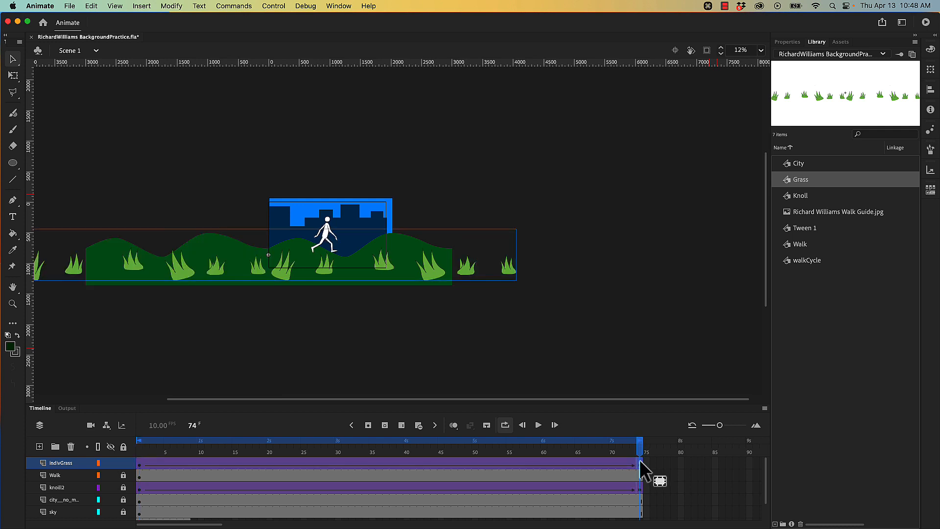
{"action": "left_click", "coordinate": [140, 460]}
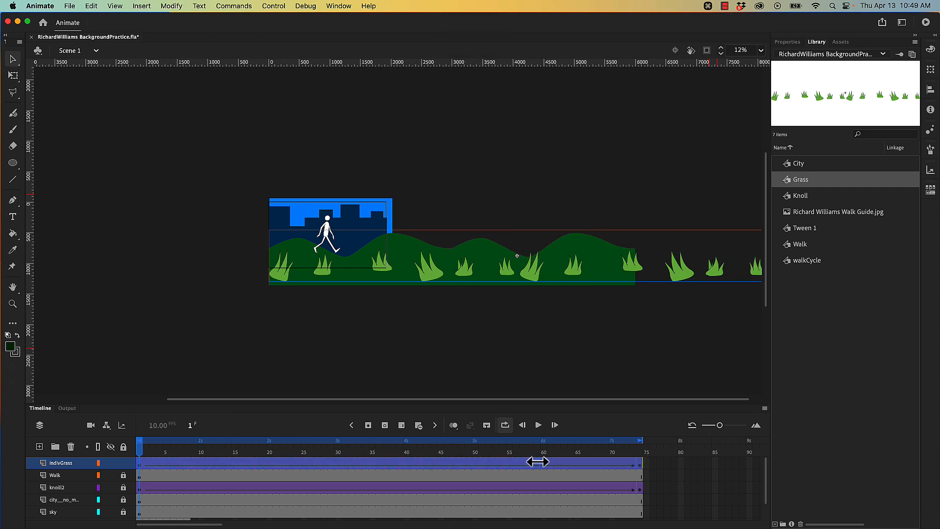
Shorten the indivGrass tween to end at frame 37 and duplicate the span across frames 38 to 74
{"action": "left_click_drag", "start_coordinate": [392, 464], "coordinate": [385, 463]}
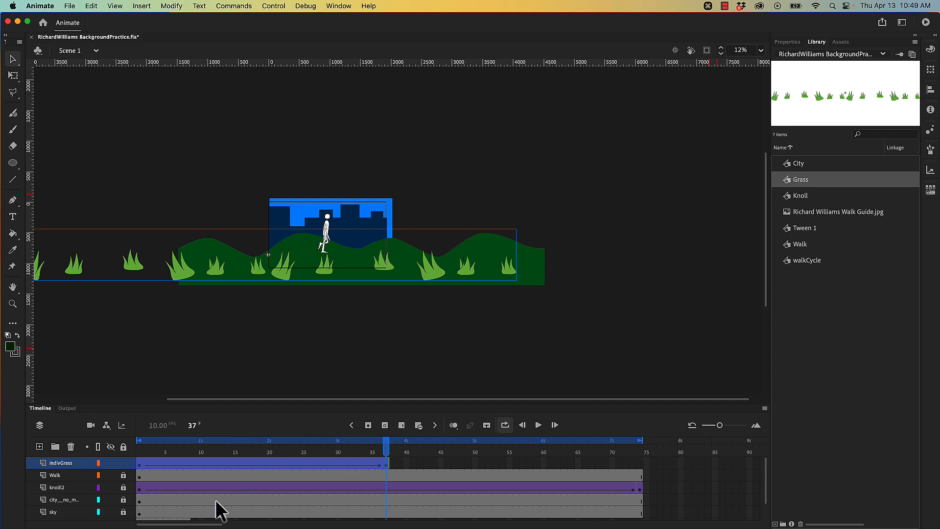
{"action": "left_click_drag", "start_coordinate": [252, 460], "coordinate": [501, 460]}
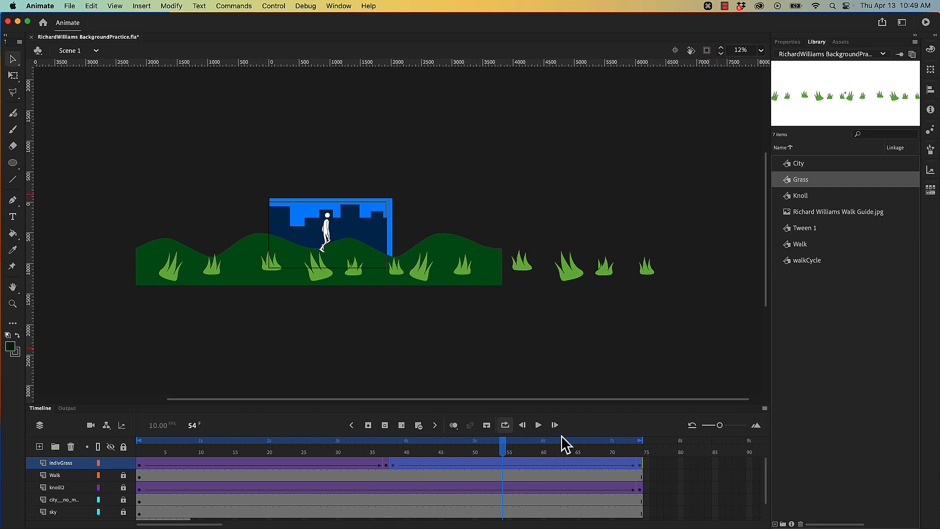
Play the animation close up from frame 1 to check the faster, repeated grass movement
{"action": "left_click_drag", "start_coordinate": [503, 446], "coordinate": [116, 449]}
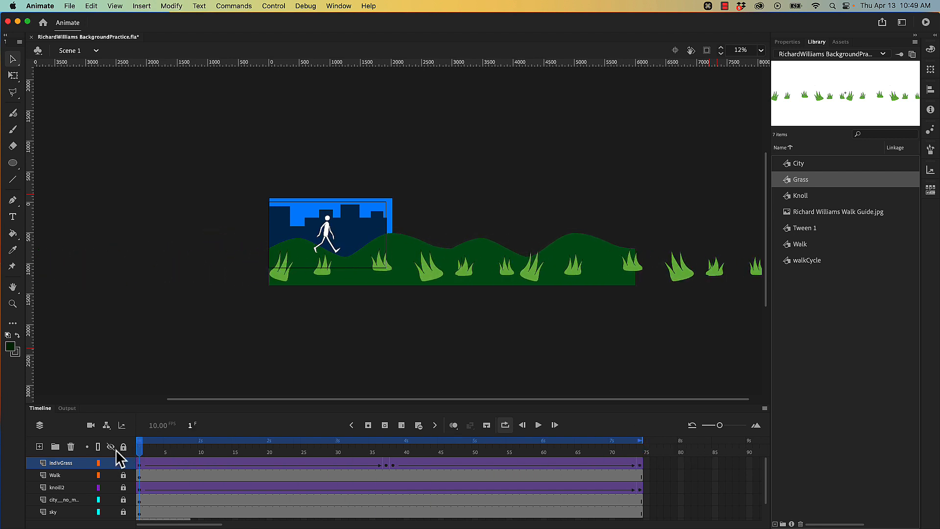
{"action": "key", "text": "super+equal"}
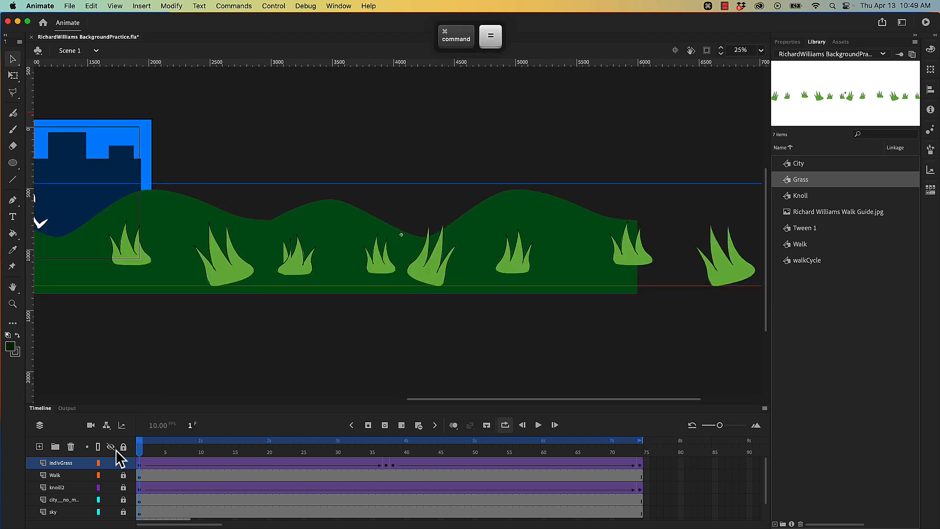
{"action": "left_click_drag", "start_coordinate": [518, 399], "coordinate": [324, 395]}
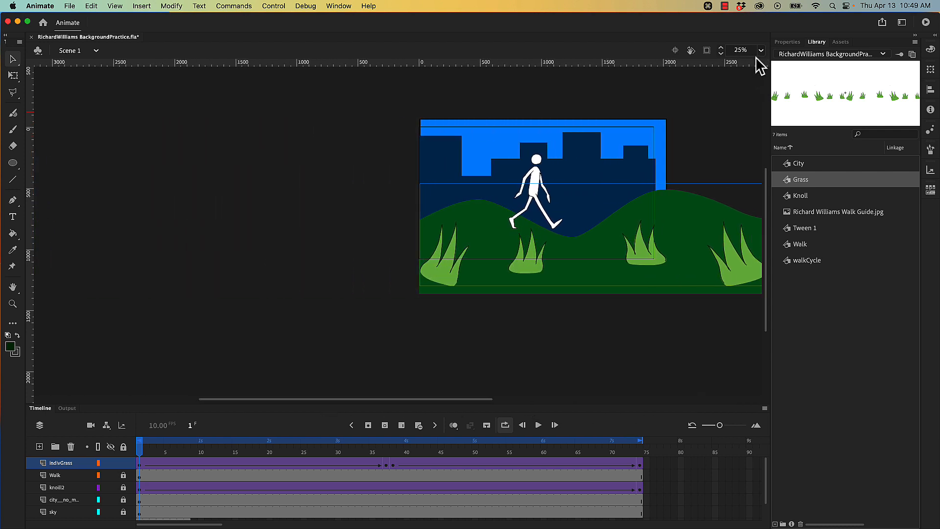
{"action": "left_click", "coordinate": [760, 50]}
{"action": "left_click", "coordinate": [785, 80]}
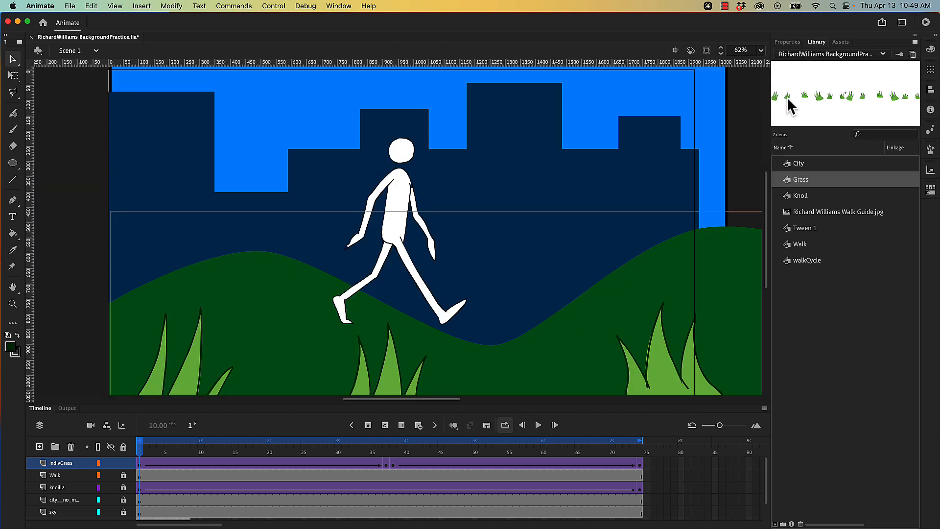
{"action": "key", "text": "Return"}
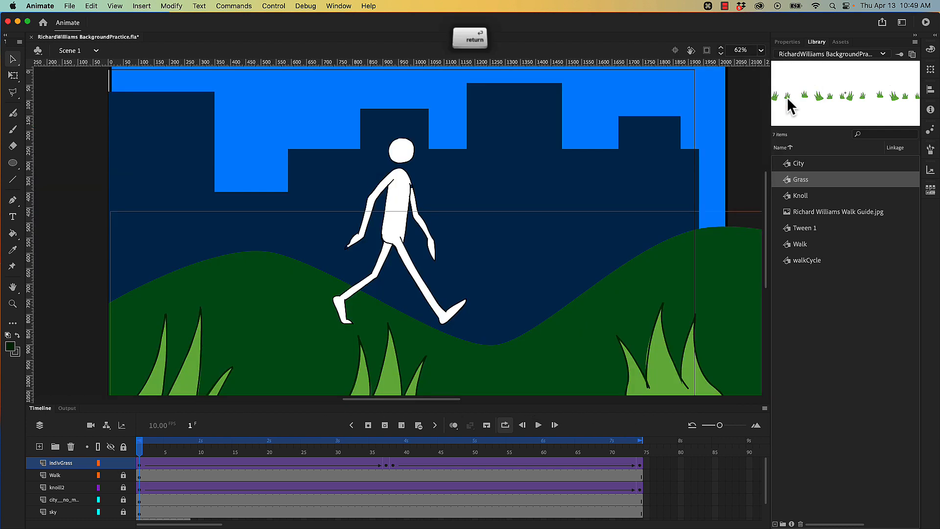